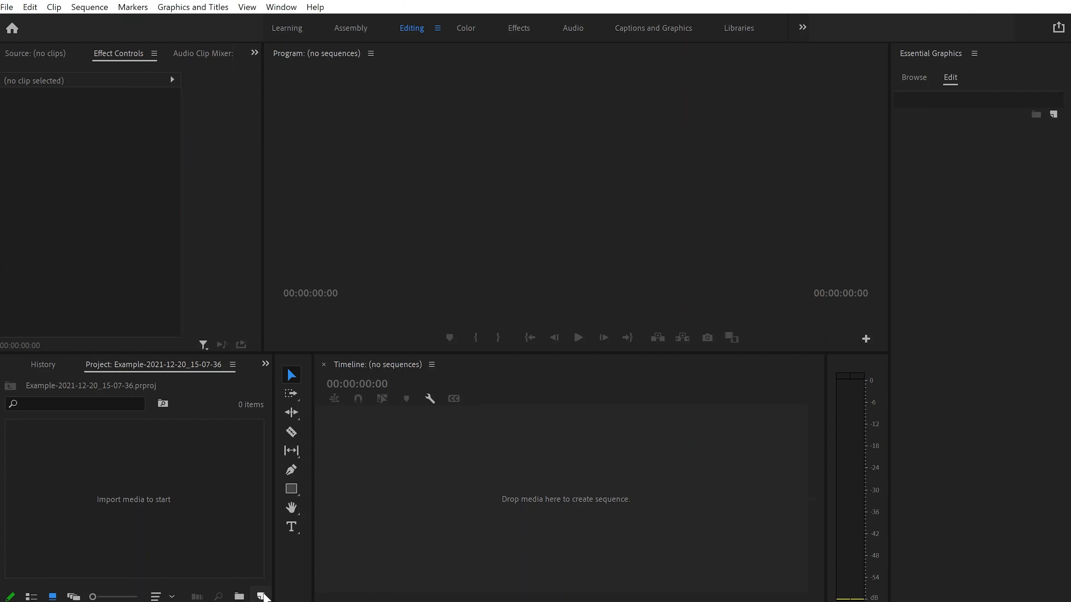
# Step: Create a new sequence based on the DSLR 1080p25 preset, with the frame size changed to 3840 by 2160
pyautogui.click(262, 595)
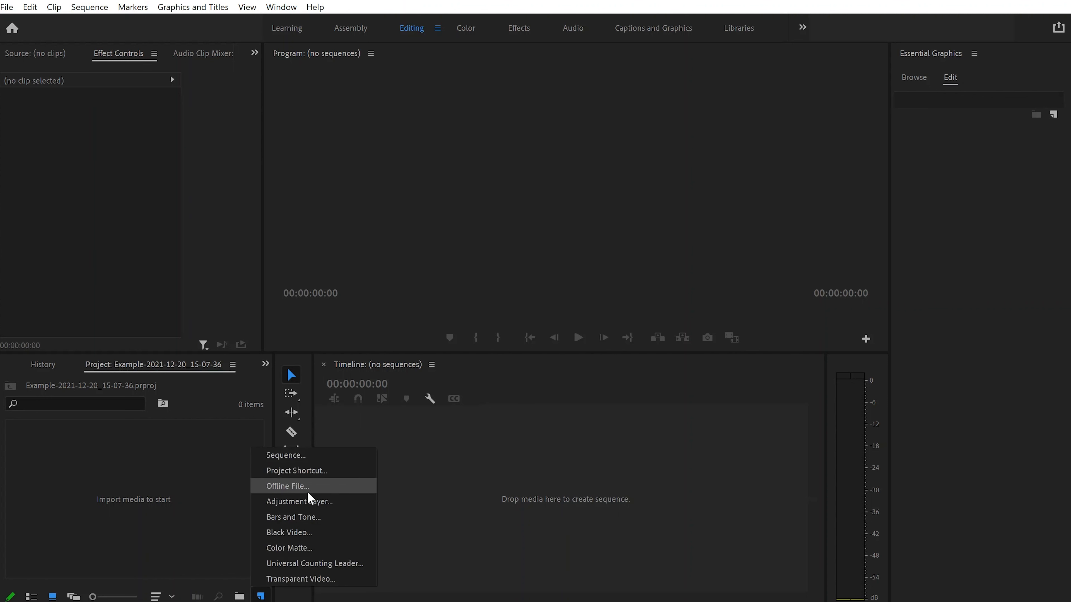
pyautogui.click(306, 458)
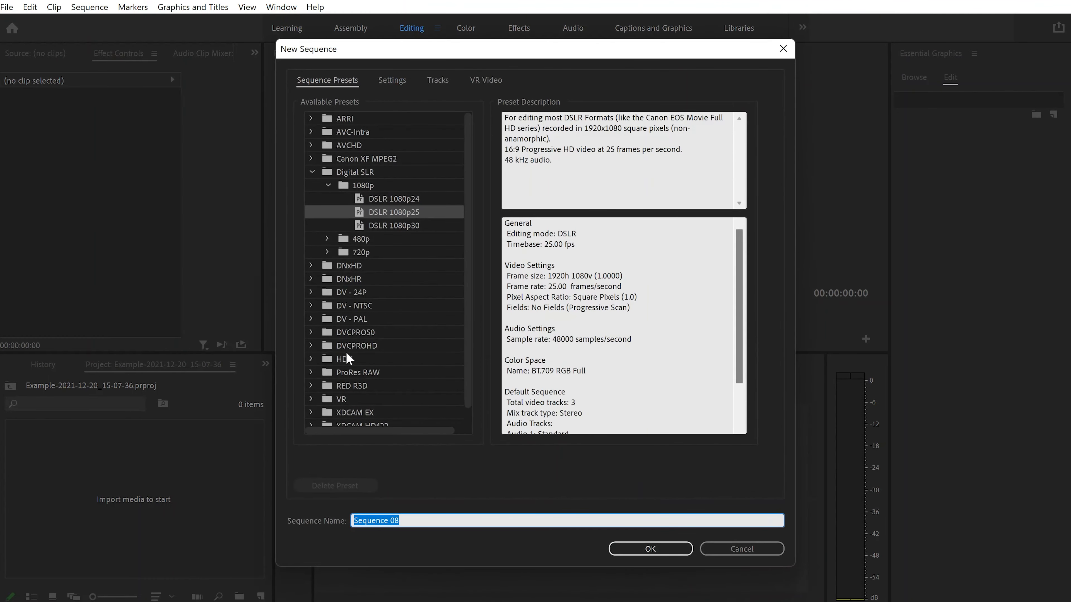
pyautogui.click(398, 83)
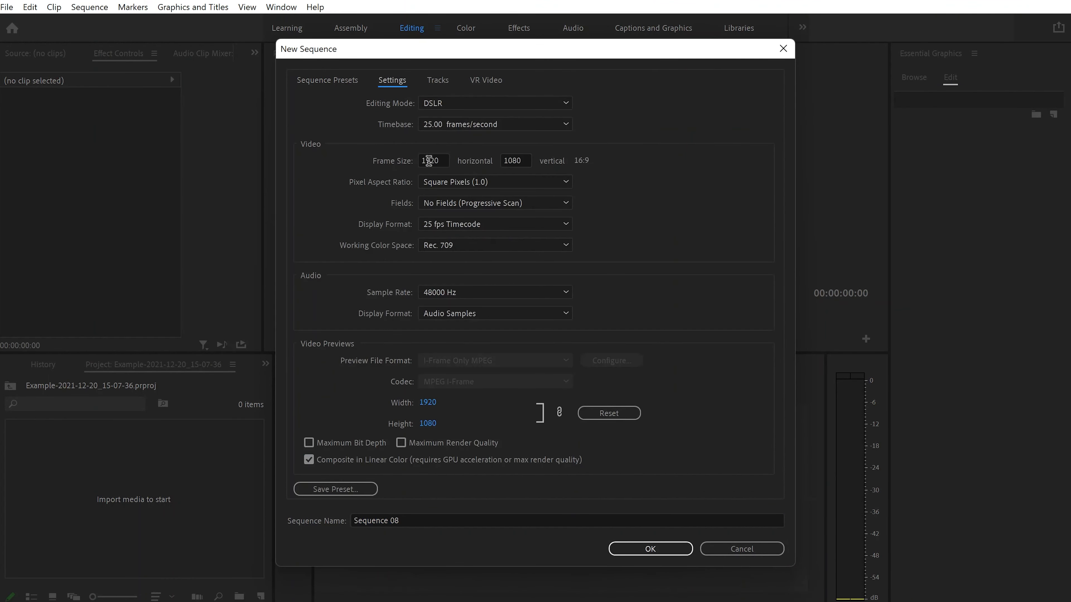
pyautogui.click(440, 160)
pyautogui.press('BackSpace')
pyautogui.click(502, 162)
pyautogui.press('BackSpace')
pyautogui.click(638, 550)
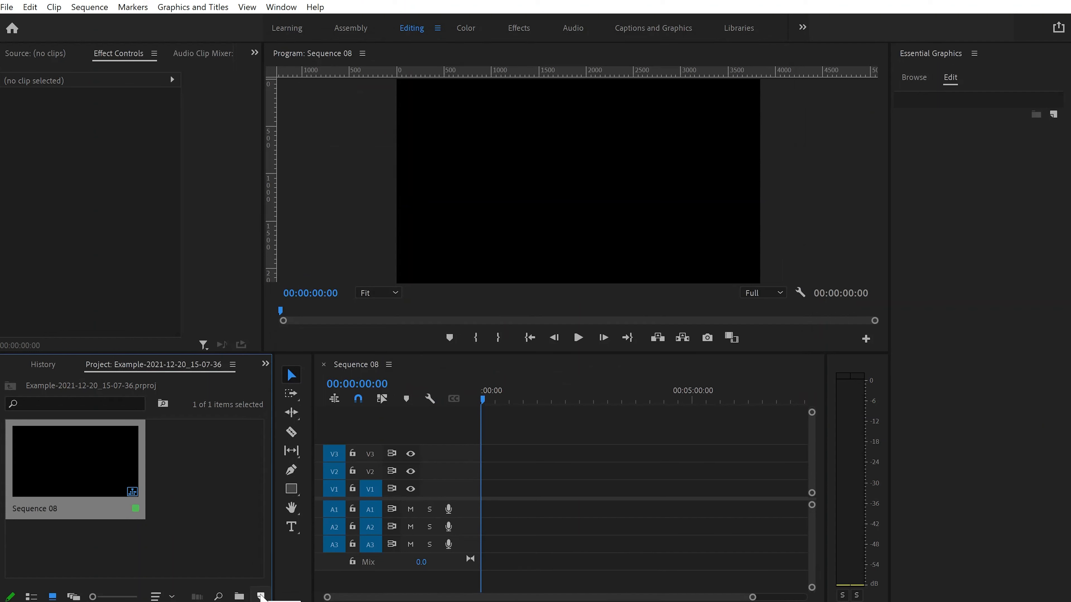
# Step: Create a 3840 by 2160 color matte in blue 6C93C9 and name it Background
pyautogui.click(260, 595)
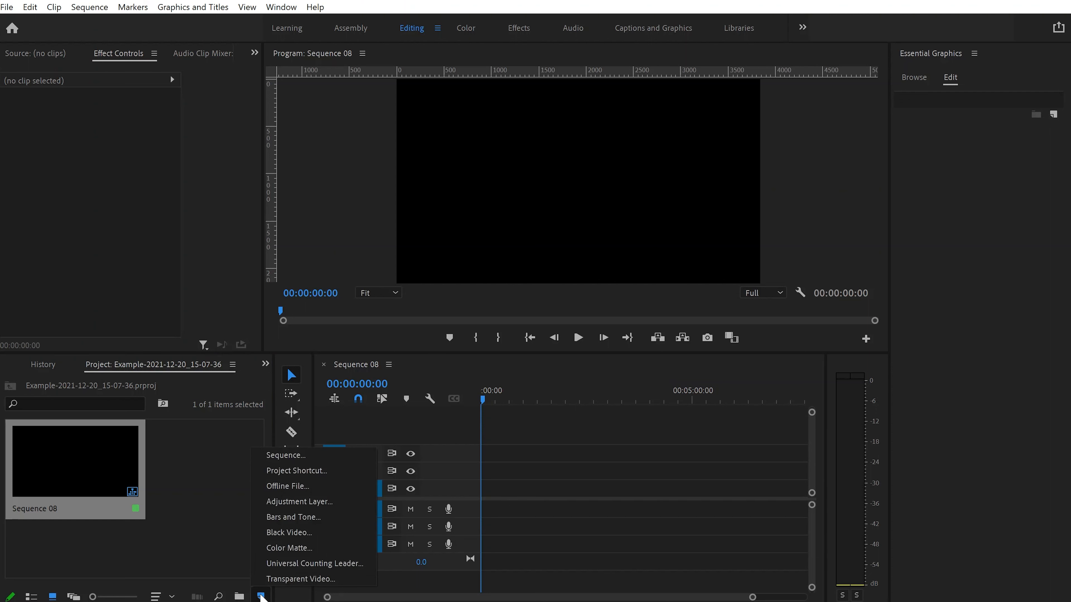
pyautogui.click(295, 551)
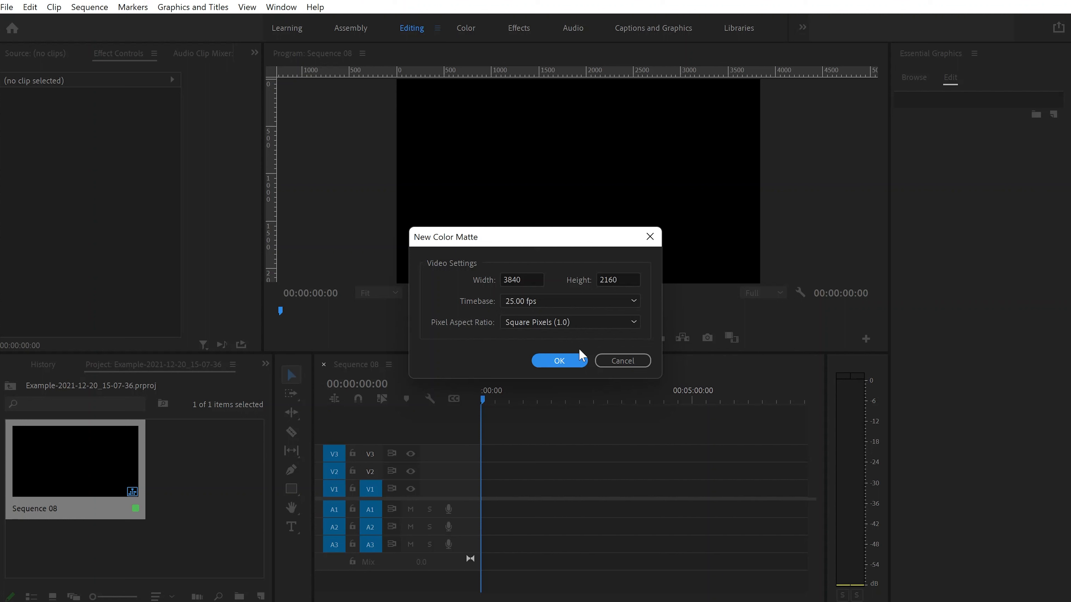
pyautogui.click(577, 364)
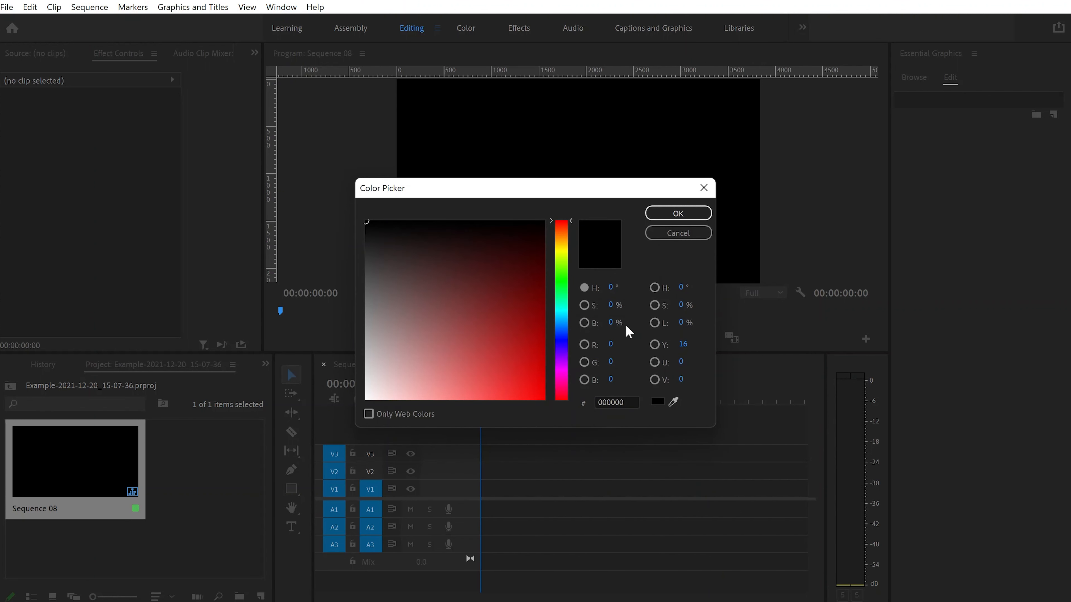
pyautogui.click(565, 331)
pyautogui.moveTo(565, 331); pyautogui.dragTo(565, 328)
pyautogui.click(456, 345)
pyautogui.moveTo(456, 345)
pyautogui.mouseDown()
pyautogui.moveTo(440, 349)
pyautogui.moveTo(448, 361)
pyautogui.mouseUp()
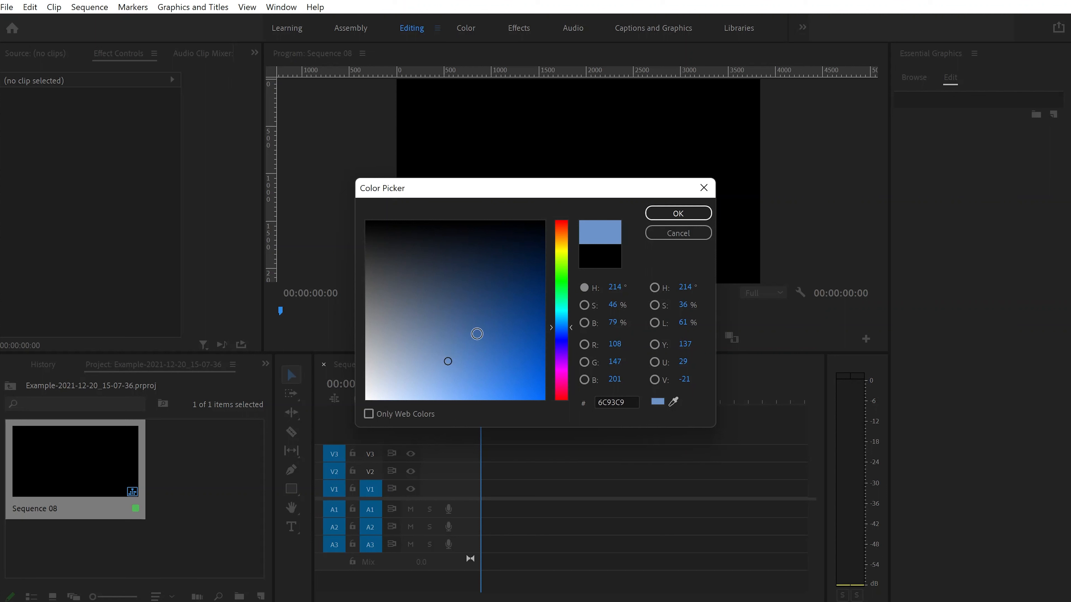
pyautogui.click(678, 213)
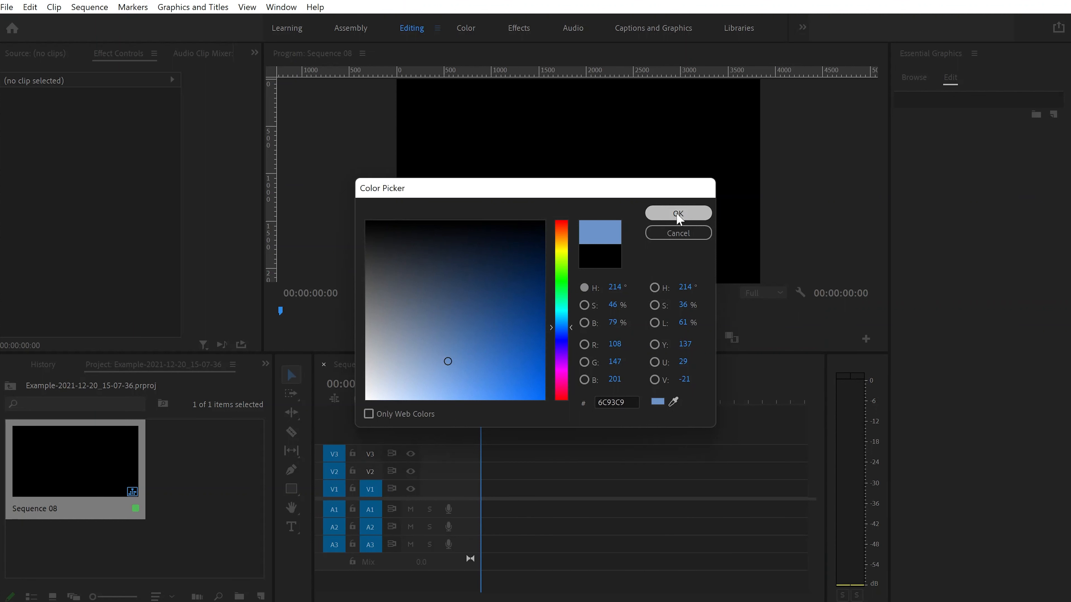
pyautogui.press('BackSpace')
pyautogui.write('Background')
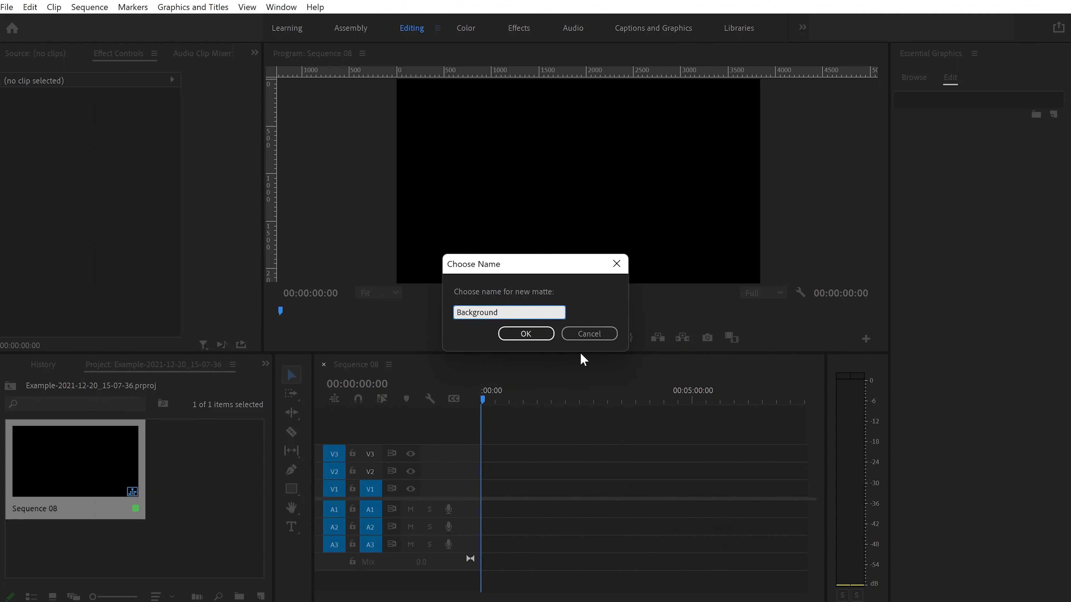
pyautogui.click(526, 333)
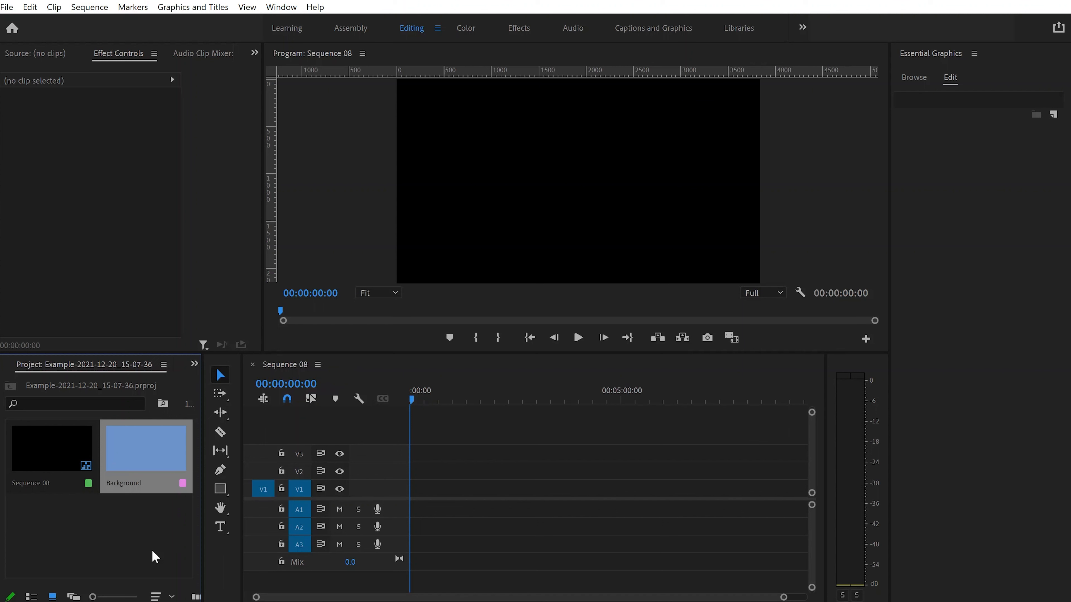
# Step: Place the Background matte at the start of track V1 and extend it to 10 seconds
pyautogui.moveTo(136, 447); pyautogui.dragTo(411, 490)
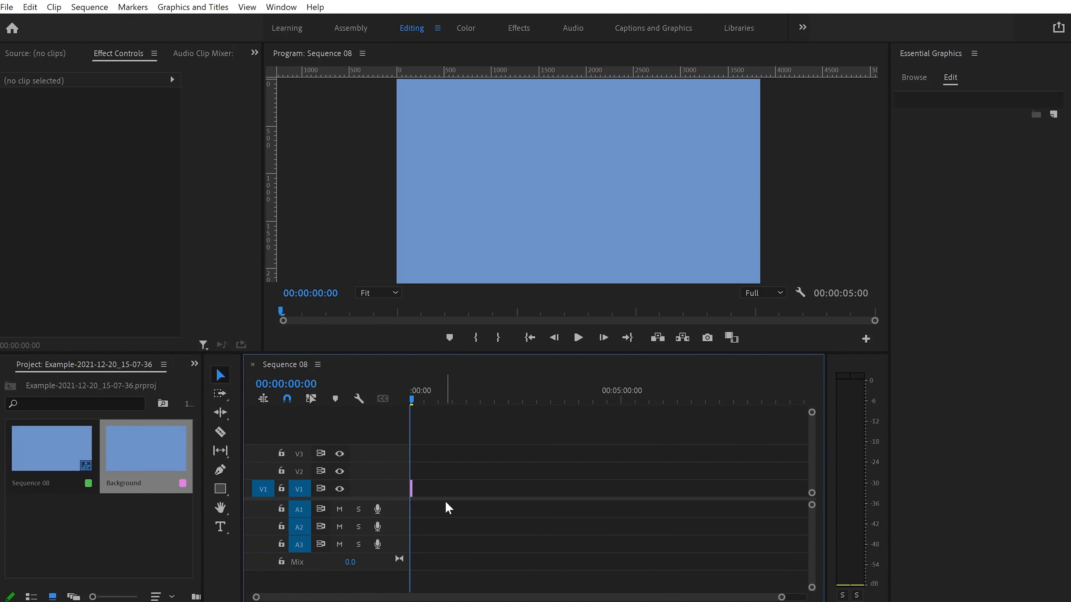
pyautogui.press('=')
pyautogui.press('=')
pyautogui.press('=')
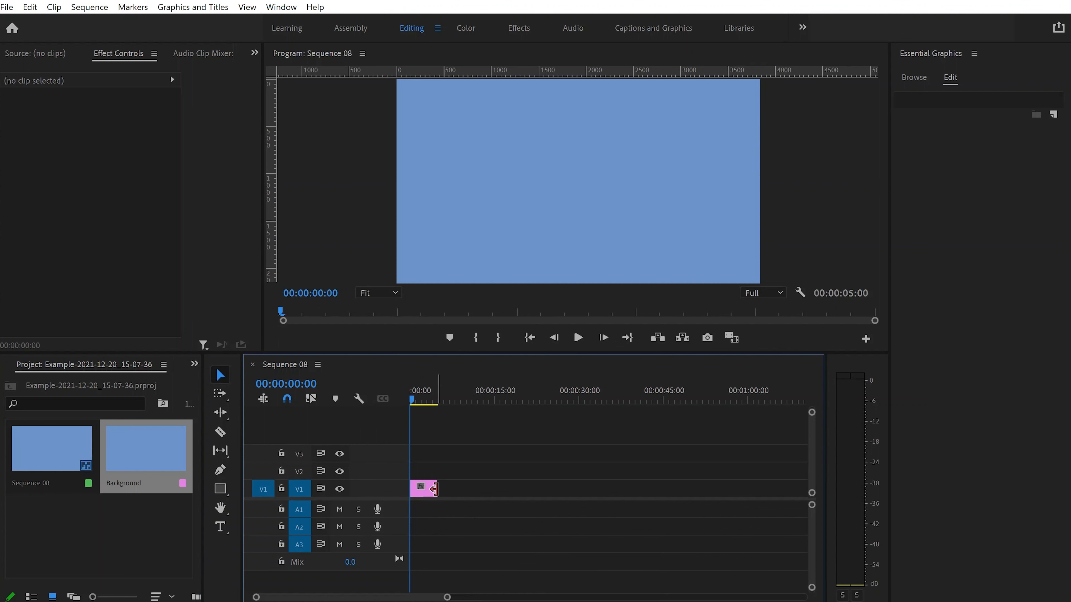
pyautogui.moveTo(435, 490); pyautogui.dragTo(464, 492)
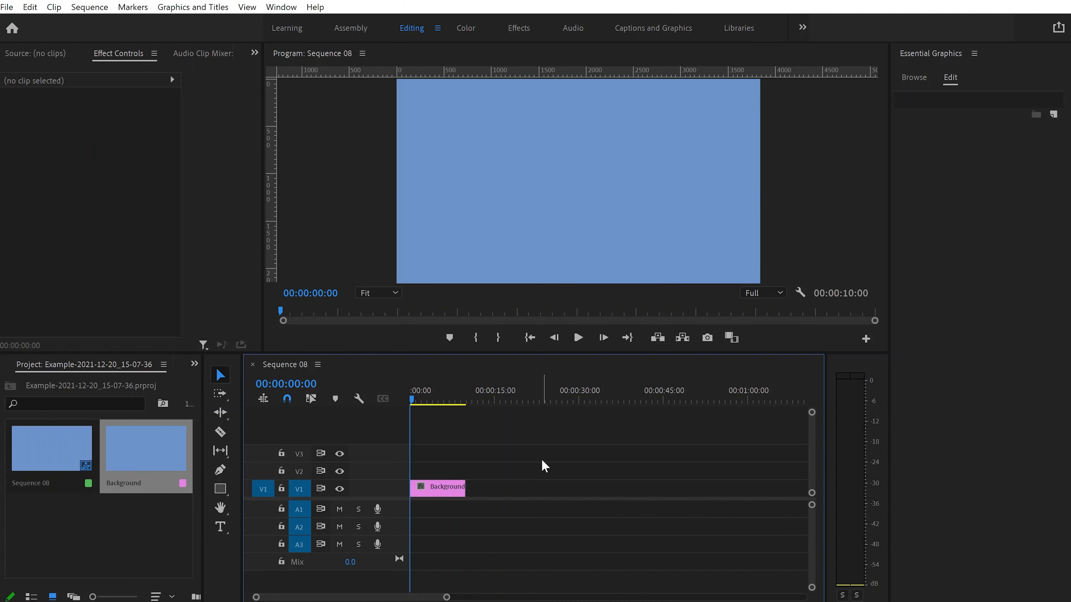
# Step: Add two text layers over the background in one graphic: ModernIntro above and Premiere Pro Tutorial below
pyautogui.press('t')
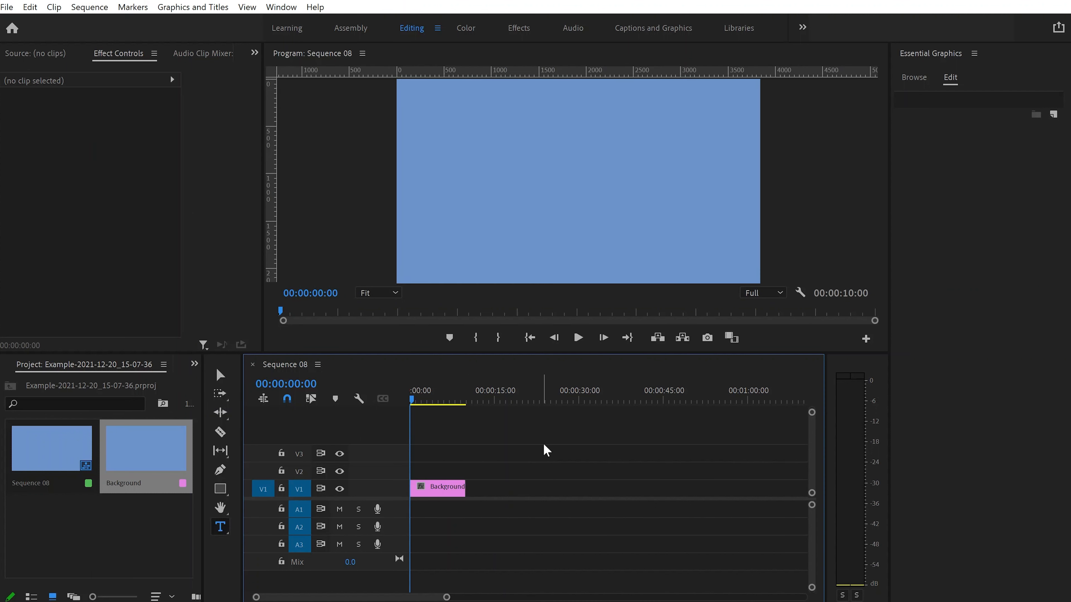
pyautogui.click(499, 135)
pyautogui.write('Modern')
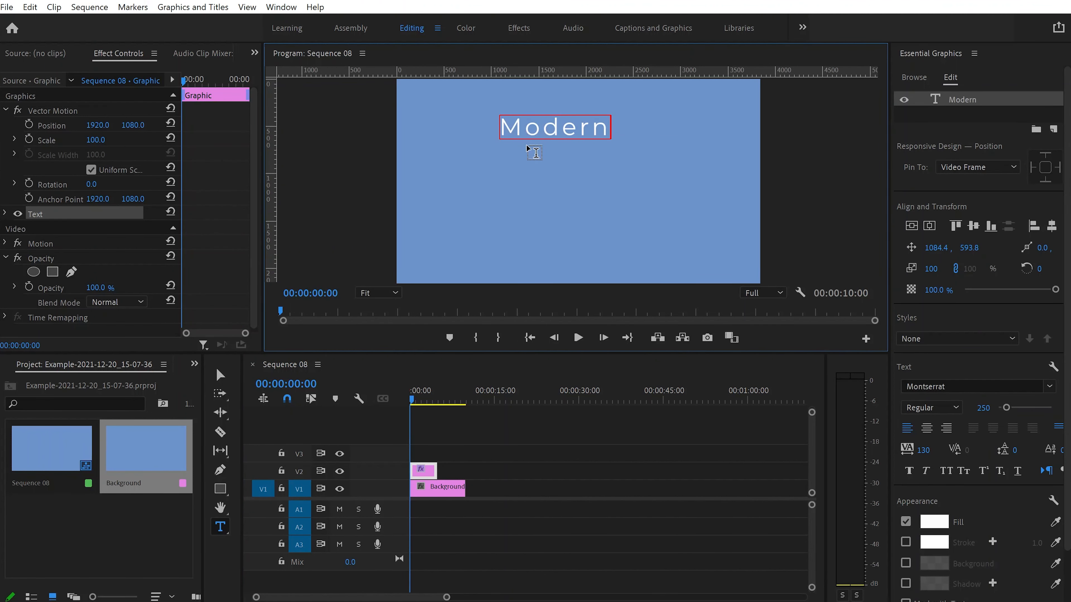
pyautogui.write('Intro')
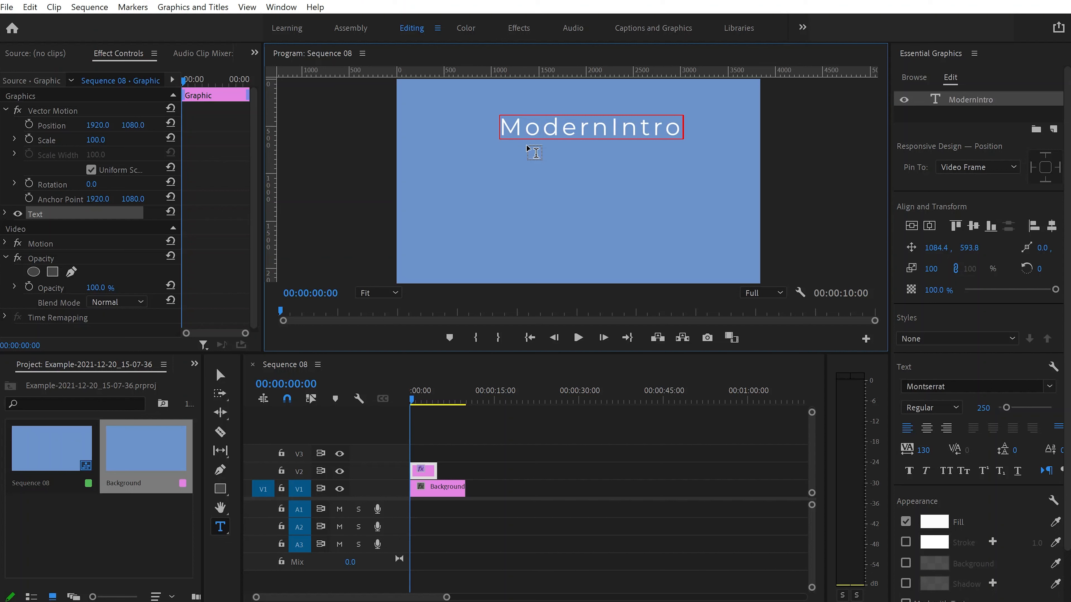
pyautogui.click(490, 210)
pyautogui.write('Premiere Pro Tutorial')
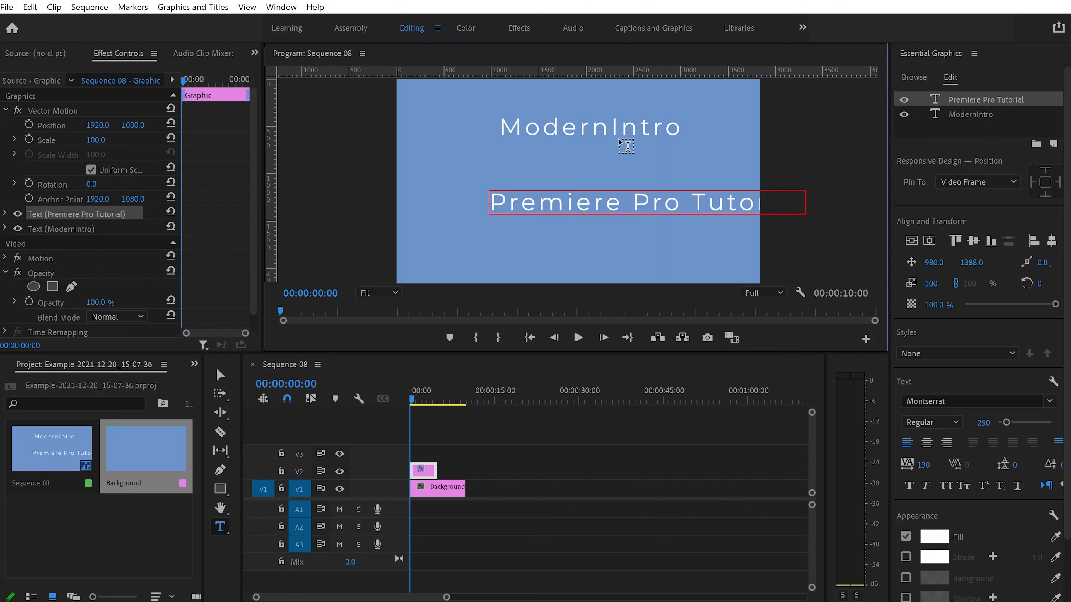
# Step: Move Premiere Pro Tutorial fully into the frame with ModernIntro just above it, and check the Snap in Program Monitor option
pyautogui.press('Escape')
pyautogui.moveTo(675, 220); pyautogui.dragTo(618, 211)
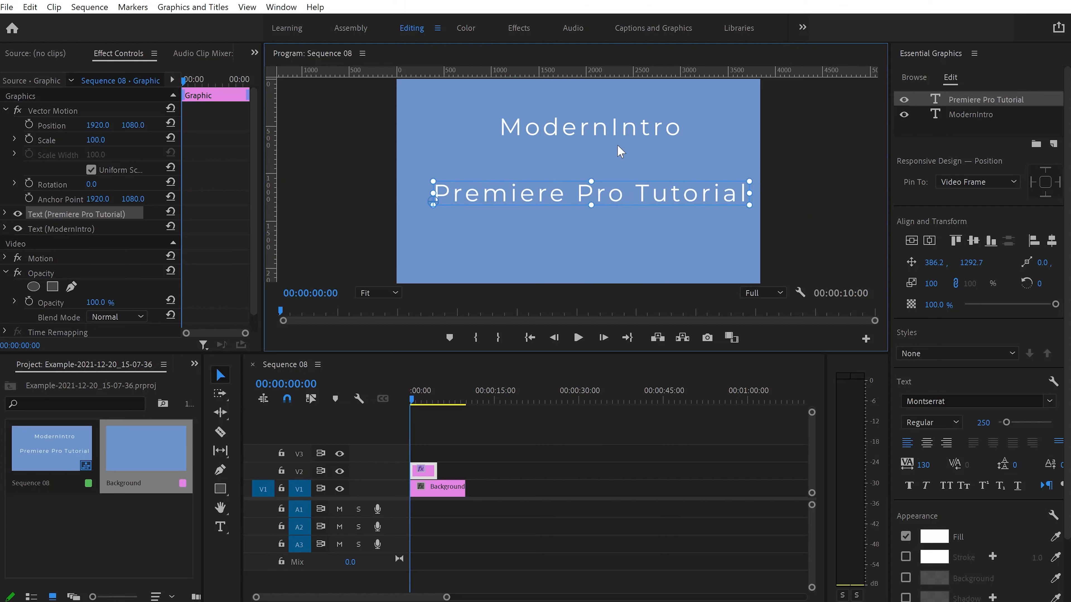
pyautogui.click(611, 128)
pyautogui.moveTo(612, 128); pyautogui.dragTo(557, 161)
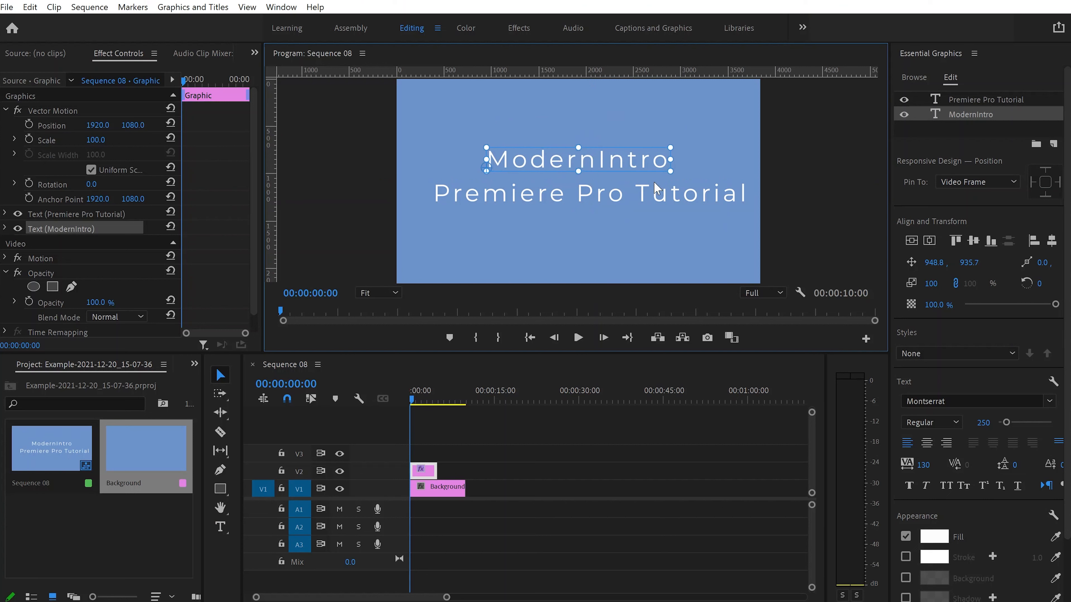
pyautogui.click(801, 295)
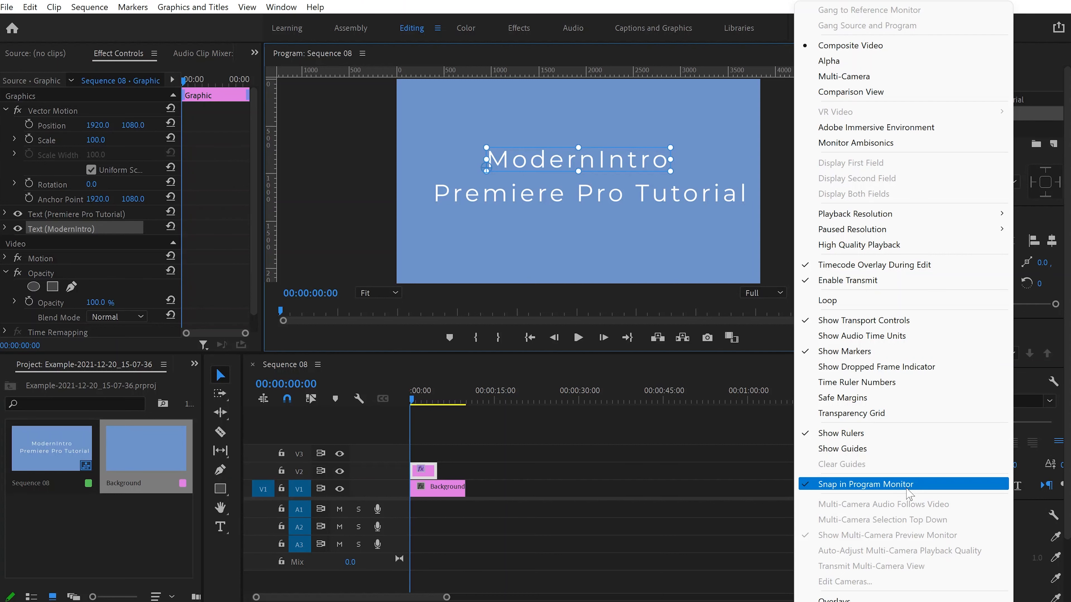
pyautogui.click(753, 242)
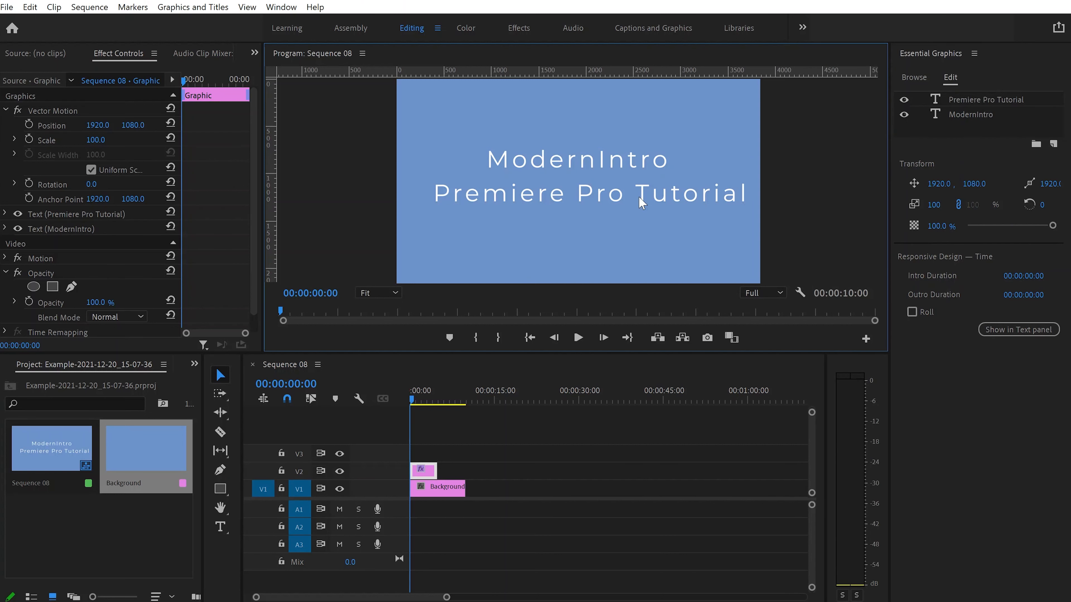
# Step: Change the fill of the letters "Moder" in the ModernIntro title to yellow
pyautogui.click(577, 170)
pyautogui.doubleClick(503, 162)
pyautogui.click(489, 160)
pyautogui.moveTo(489, 160); pyautogui.dragTo(576, 176)
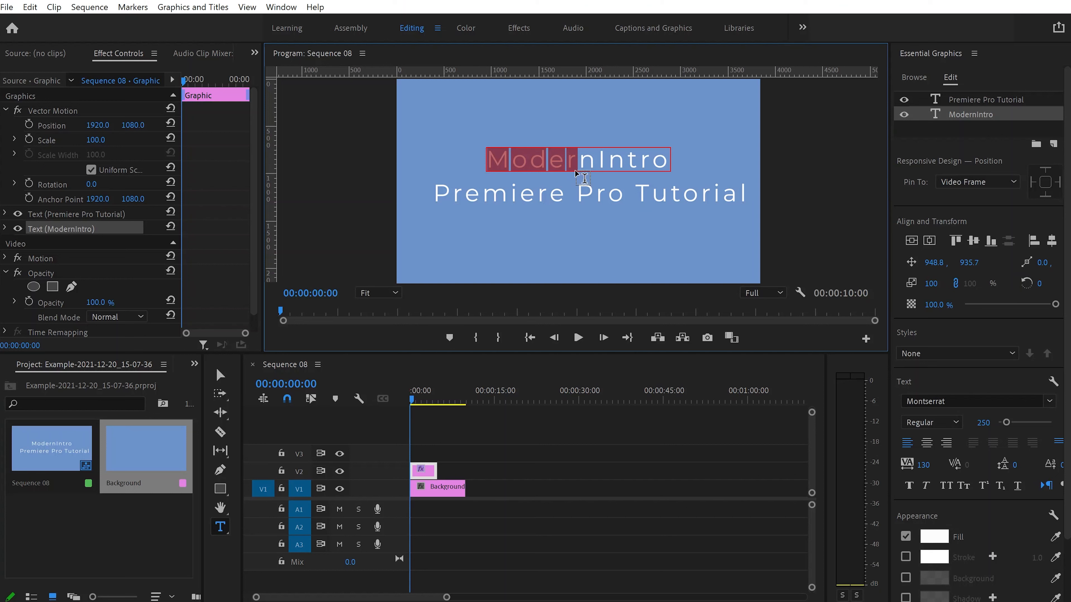
pyautogui.click(943, 538)
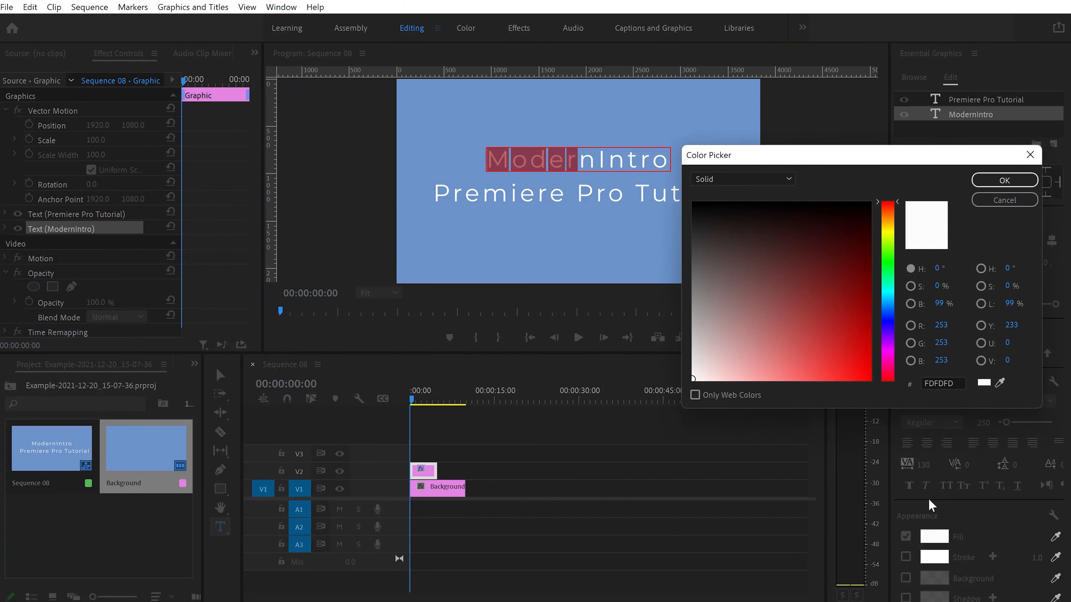
pyautogui.click(888, 228)
pyautogui.moveTo(887, 228); pyautogui.dragTo(887, 230)
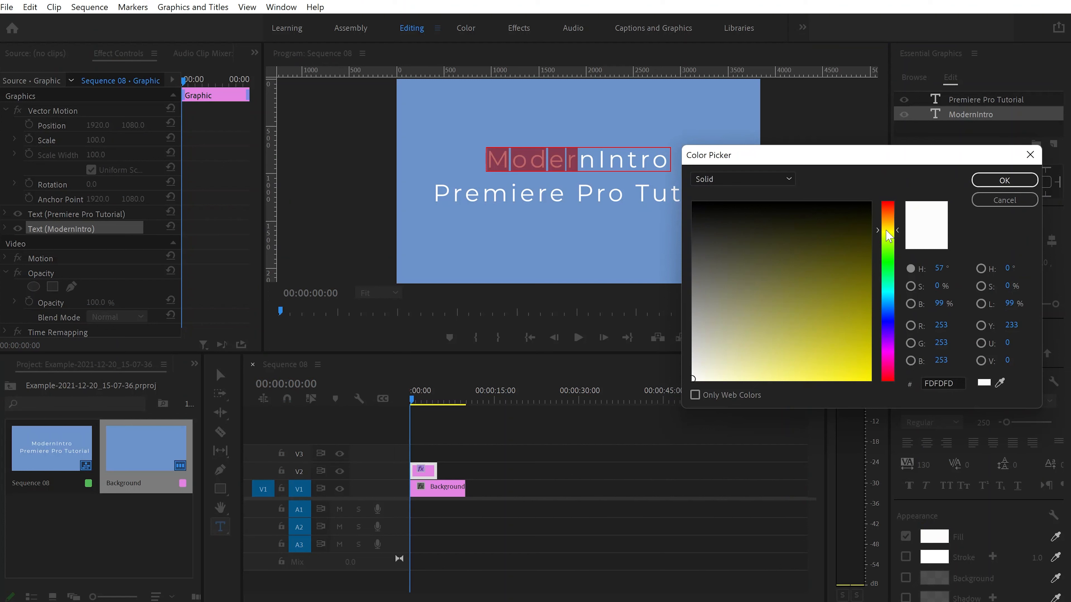
pyautogui.moveTo(806, 320); pyautogui.dragTo(841, 362)
pyautogui.click(1004, 180)
# Step: Fill the remaining letters "nIntro" with dark blue 375175, a darkened shade sampled from the background
pyautogui.click(586, 158)
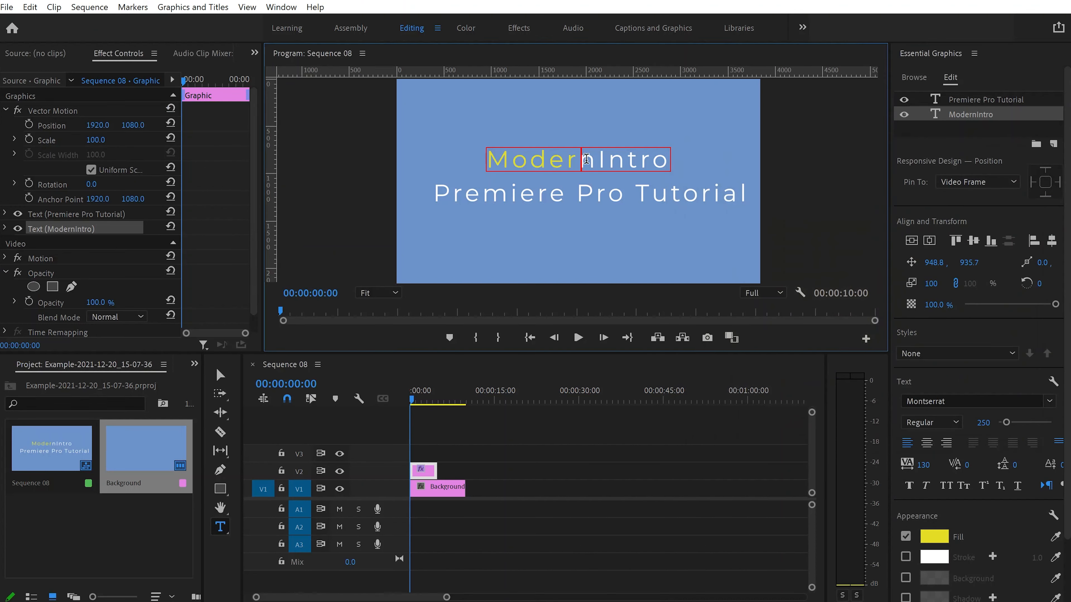
pyautogui.moveTo(581, 159); pyautogui.dragTo(670, 159)
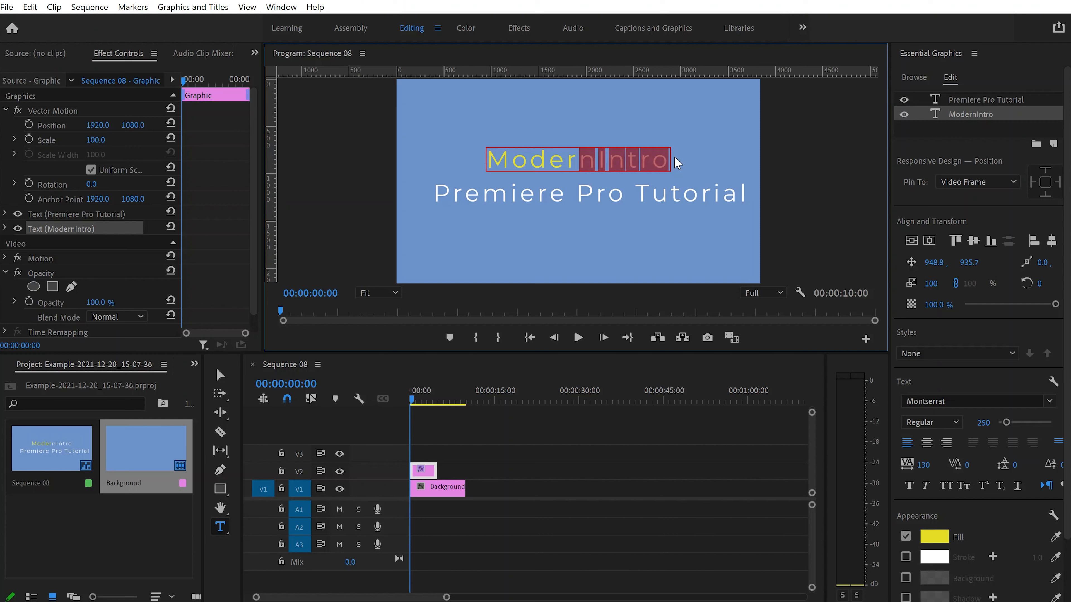
pyautogui.click(930, 545)
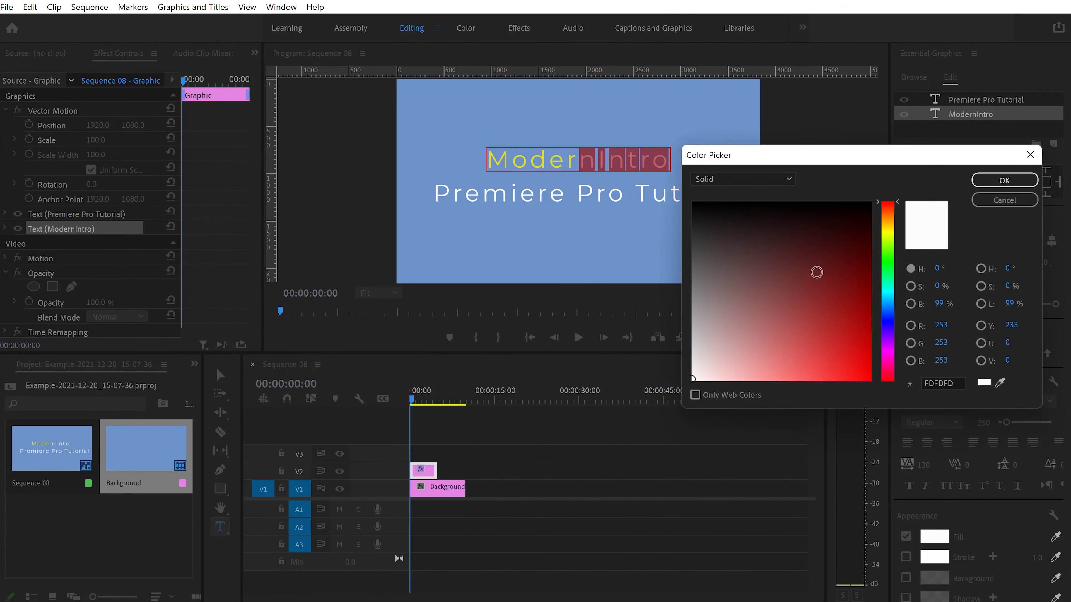
pyautogui.click(1000, 382)
pyautogui.click(633, 237)
pyautogui.moveTo(780, 327); pyautogui.dragTo(787, 283)
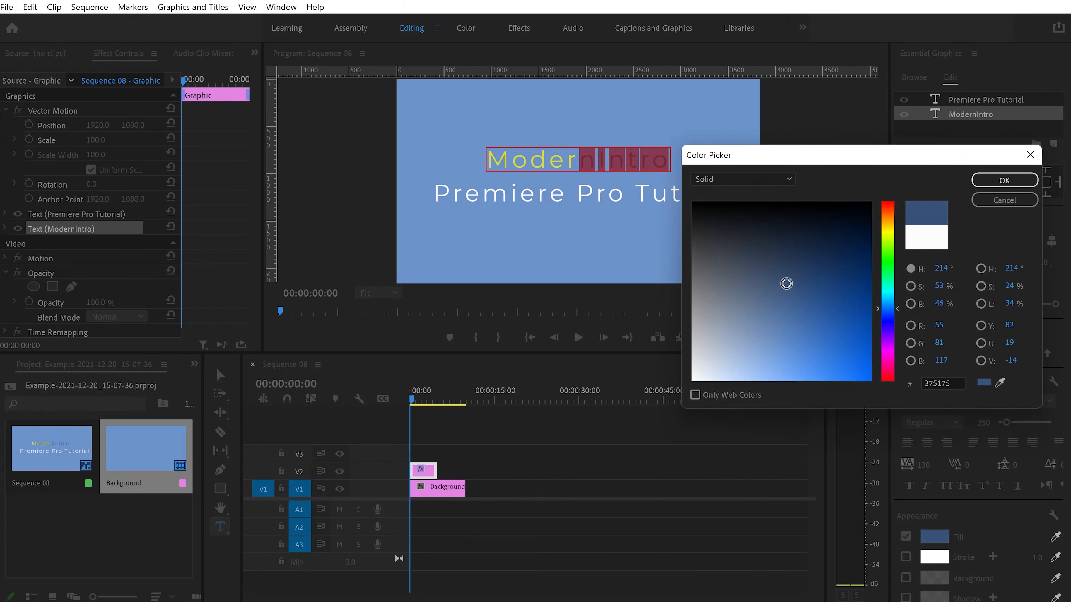
pyautogui.click(1002, 186)
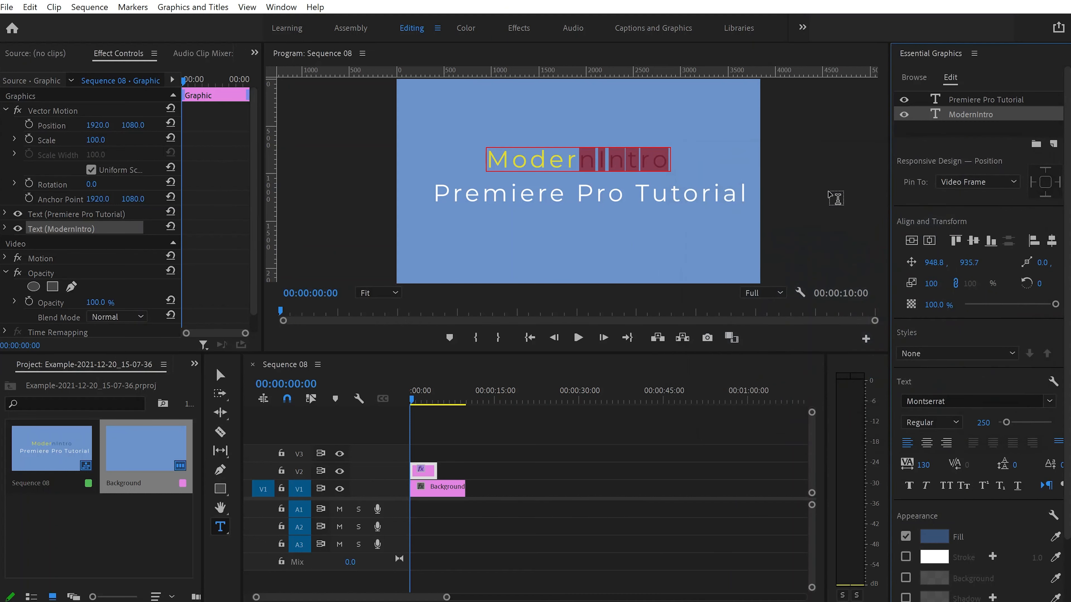
# Step: Set the ModernIntro title's font size to 350 and center it horizontally above the Premiere Pro Tutorial line
pyautogui.press('Escape')
pyautogui.press('v')
pyautogui.click(626, 175)
pyautogui.moveTo(606, 176); pyautogui.dragTo(595, 163)
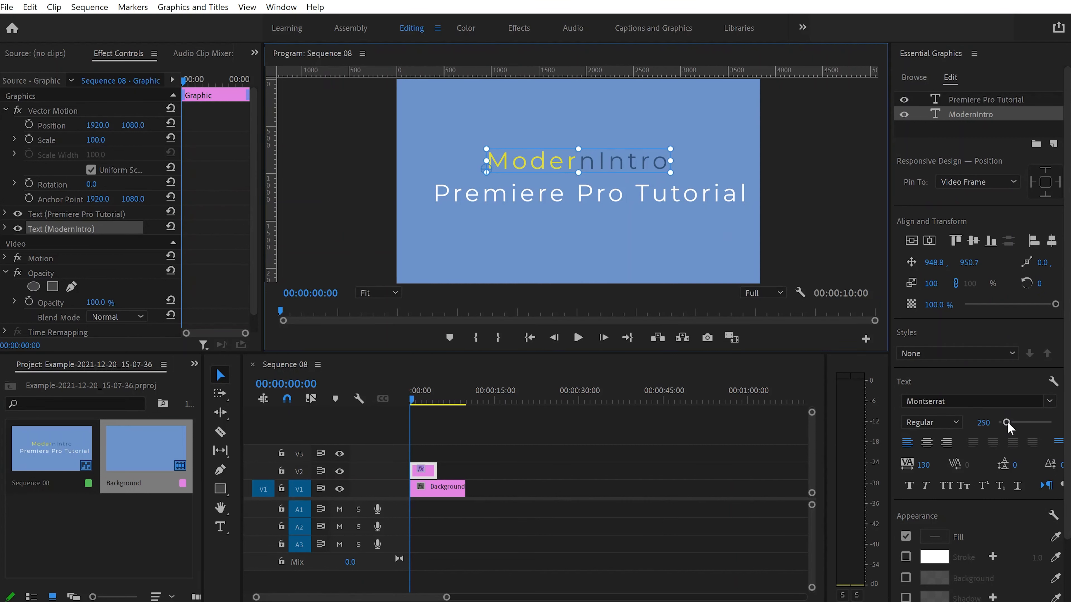
pyautogui.moveTo(1007, 423); pyautogui.dragTo(1008, 422)
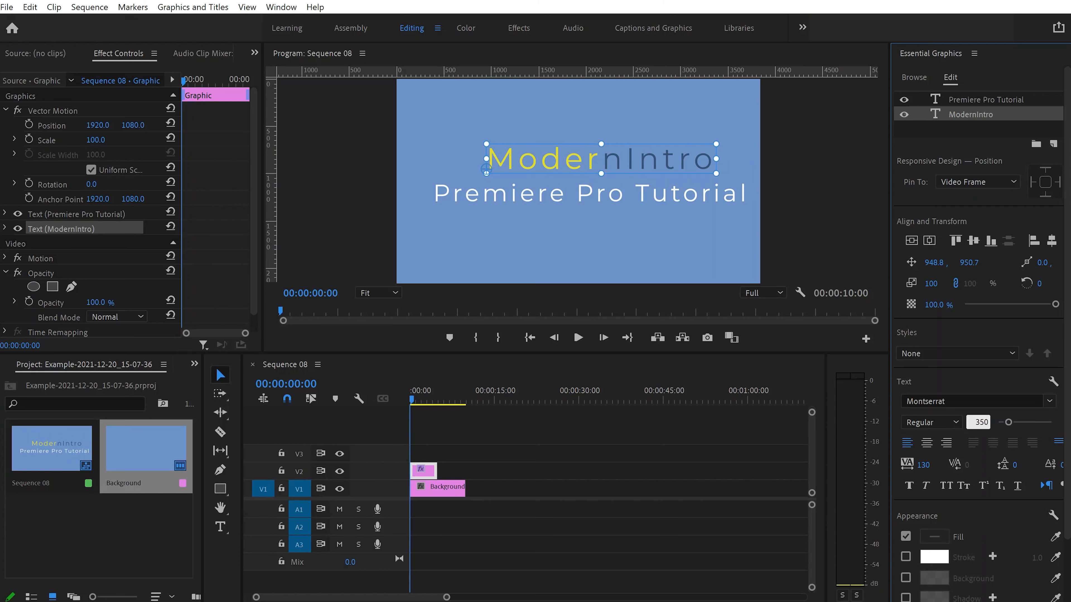
pyautogui.press('Return')
pyautogui.click(645, 158)
pyautogui.moveTo(647, 163); pyautogui.dragTo(610, 160)
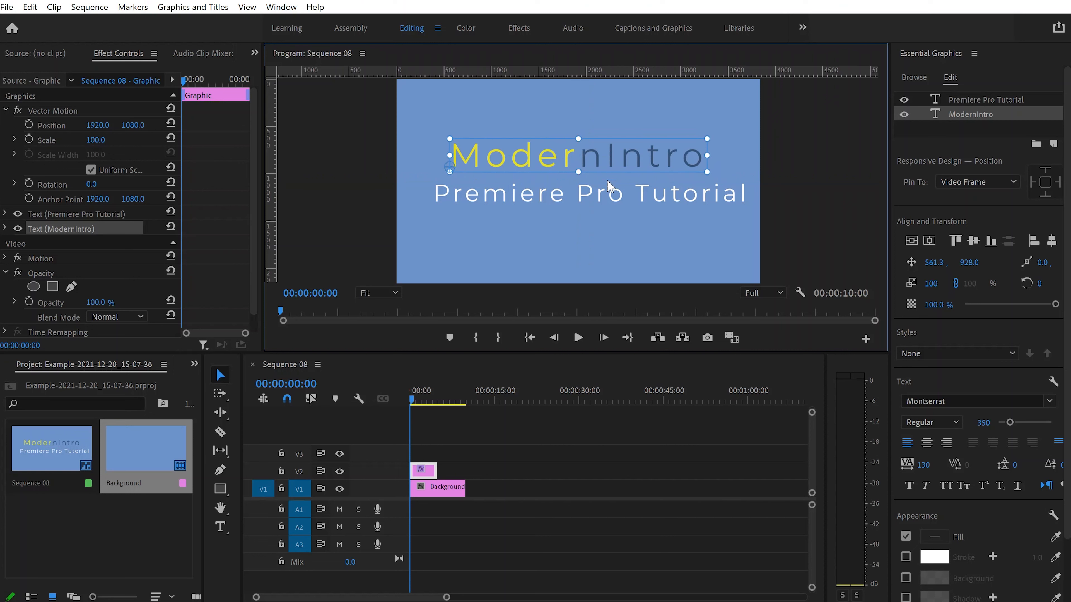
# Step: Scale the Premiere Pro Tutorial text down to 73% and center it horizontally beneath the title
pyautogui.click(610, 205)
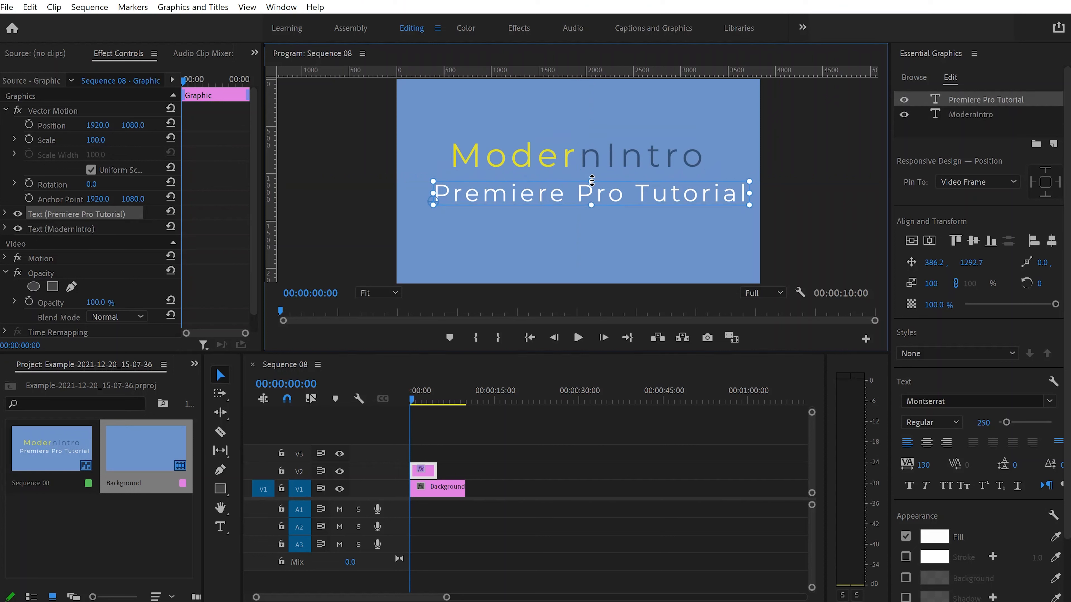
pyautogui.moveTo(592, 180); pyautogui.dragTo(605, 198)
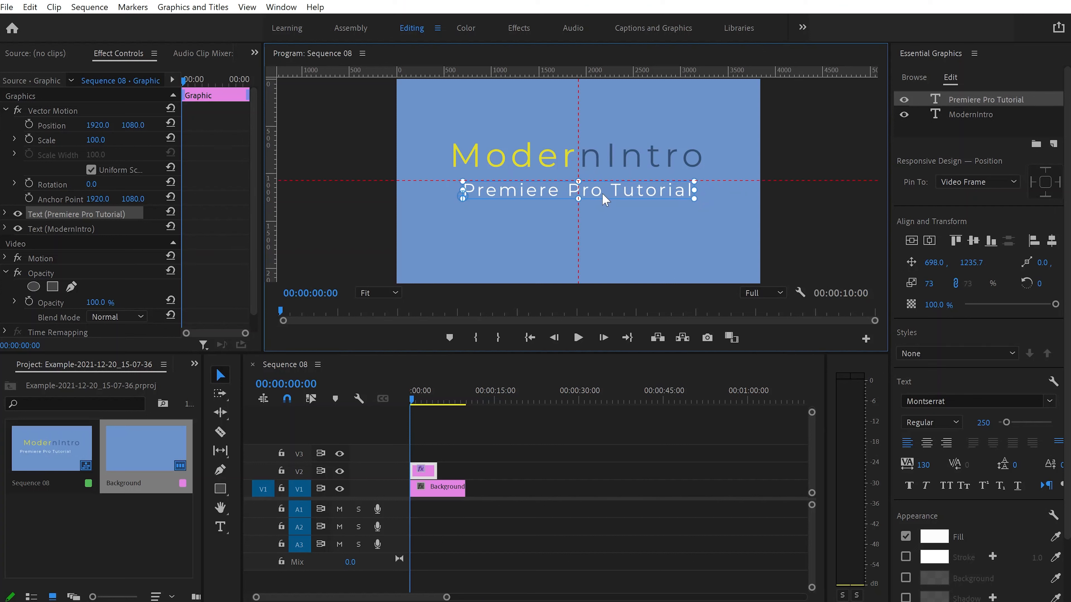
# Step: Extend the text graphic clip on V2 to the full 10-second length of the Background clip
pyautogui.click(728, 182)
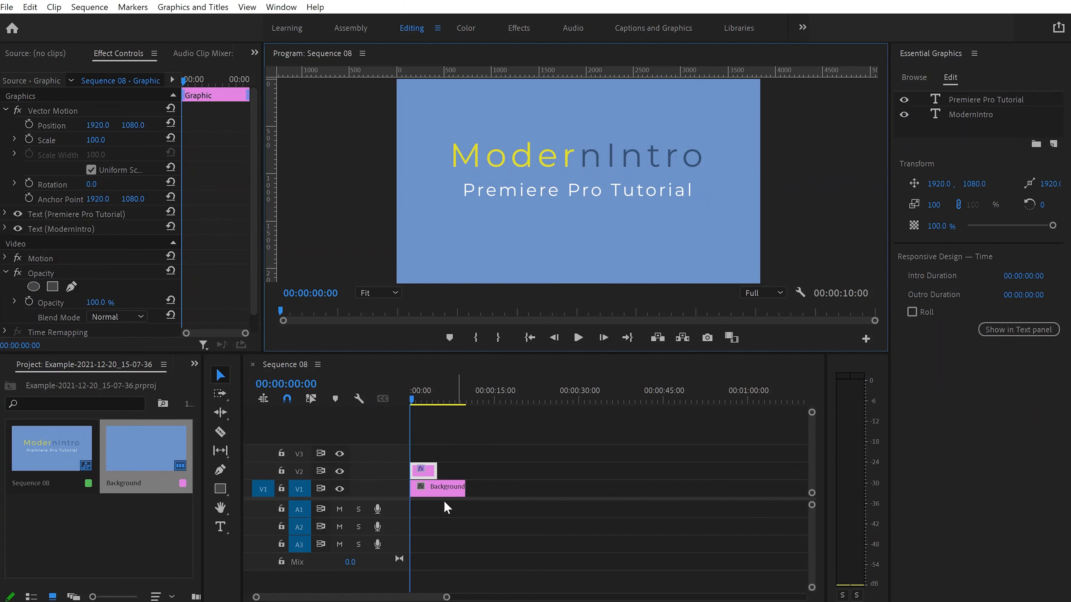
pyautogui.click(495, 455)
pyautogui.press('=')
pyautogui.press('=')
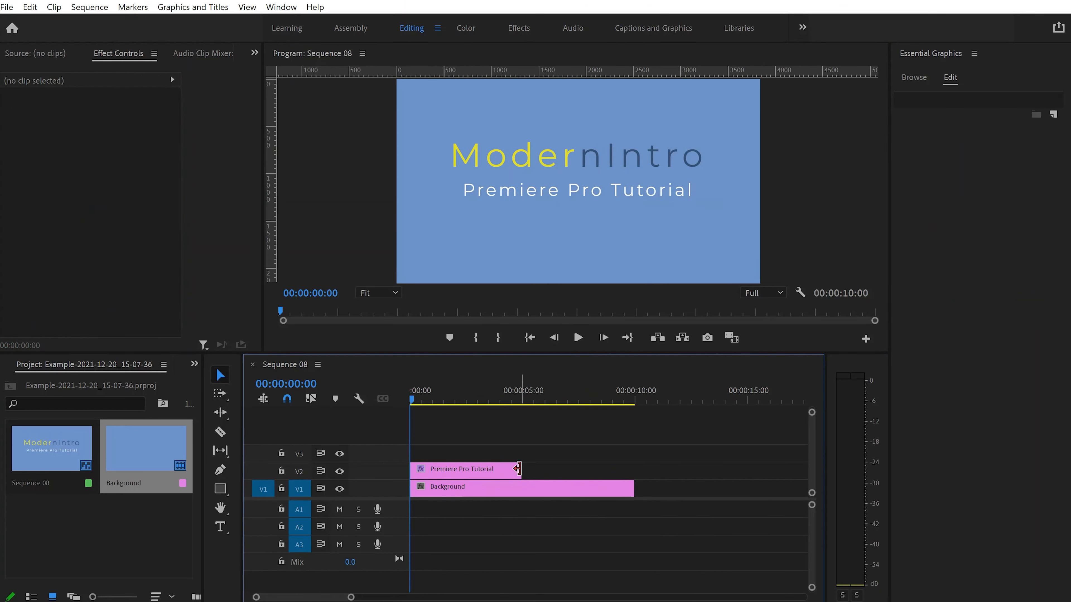
pyautogui.moveTo(517, 470); pyautogui.dragTo(631, 469)
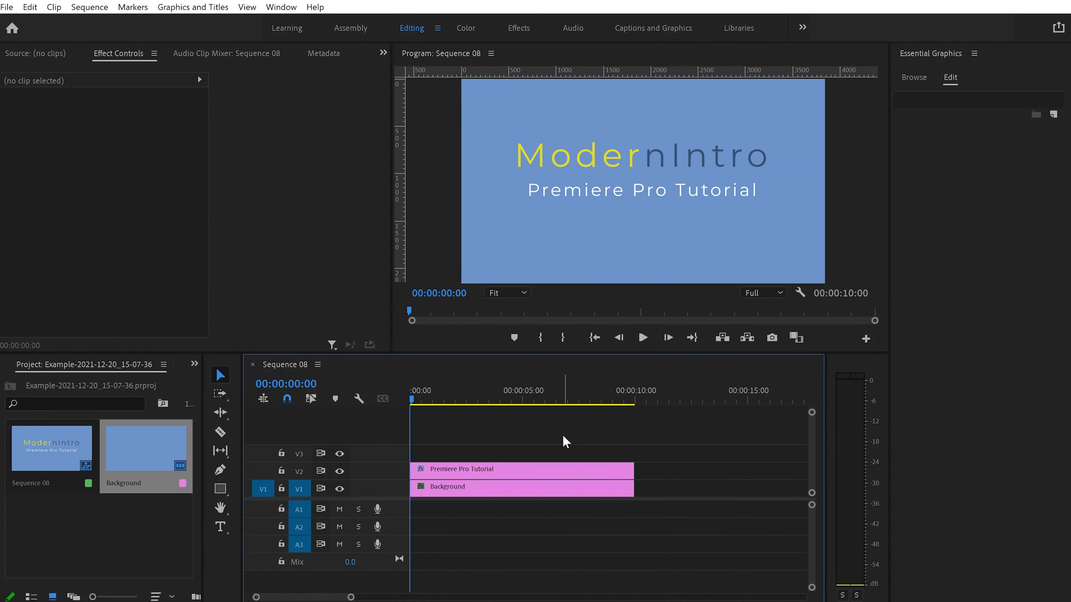
# Step: Keyframe the text clip's Vector Motion scale to grow from 100 at the clip's start to 120 at its end
pyautogui.click(526, 470)
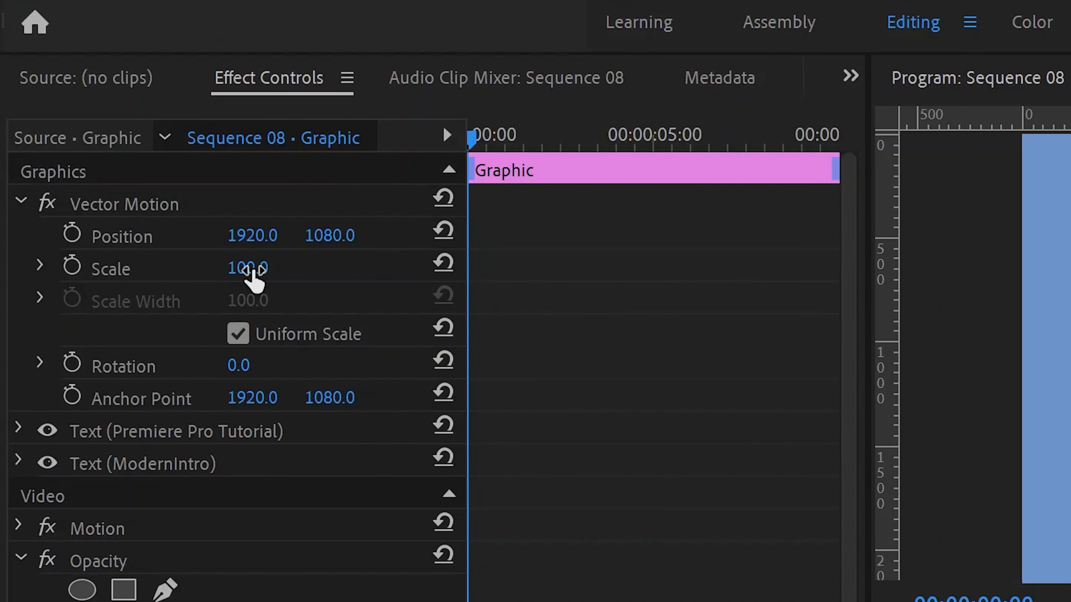
pyautogui.click(252, 269)
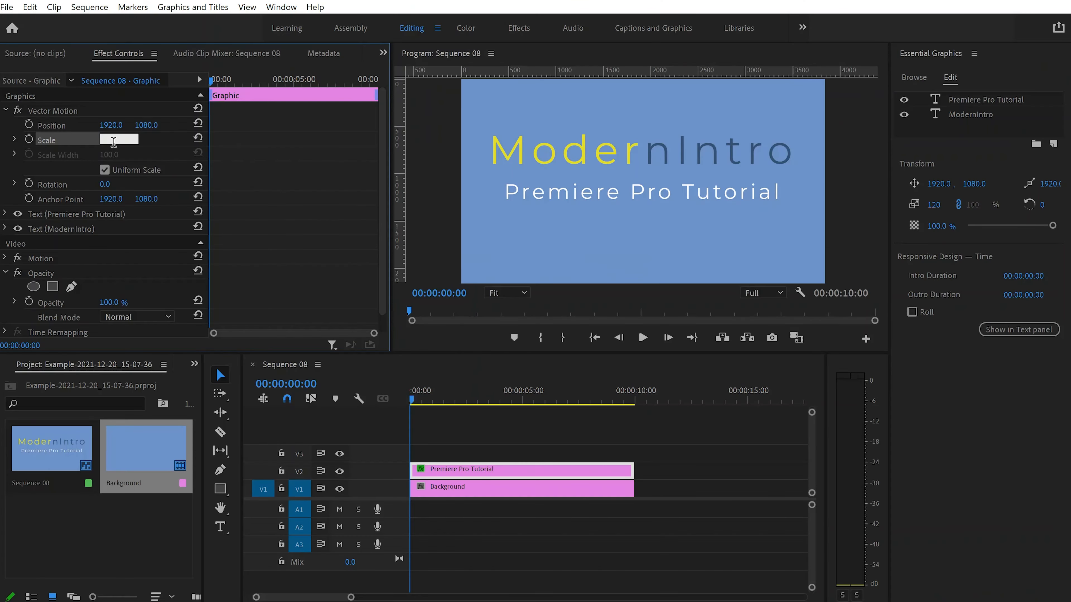
pyautogui.write('1')
pyautogui.press('Return')
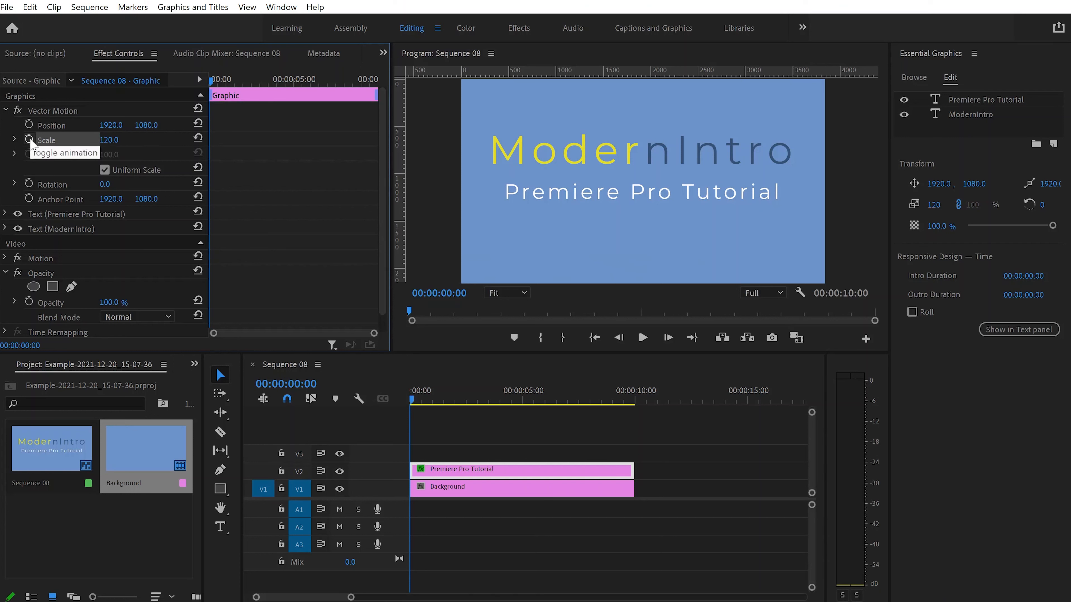
pyautogui.click(30, 140)
pyautogui.moveTo(209, 139); pyautogui.dragTo(371, 148)
pyautogui.click(299, 189)
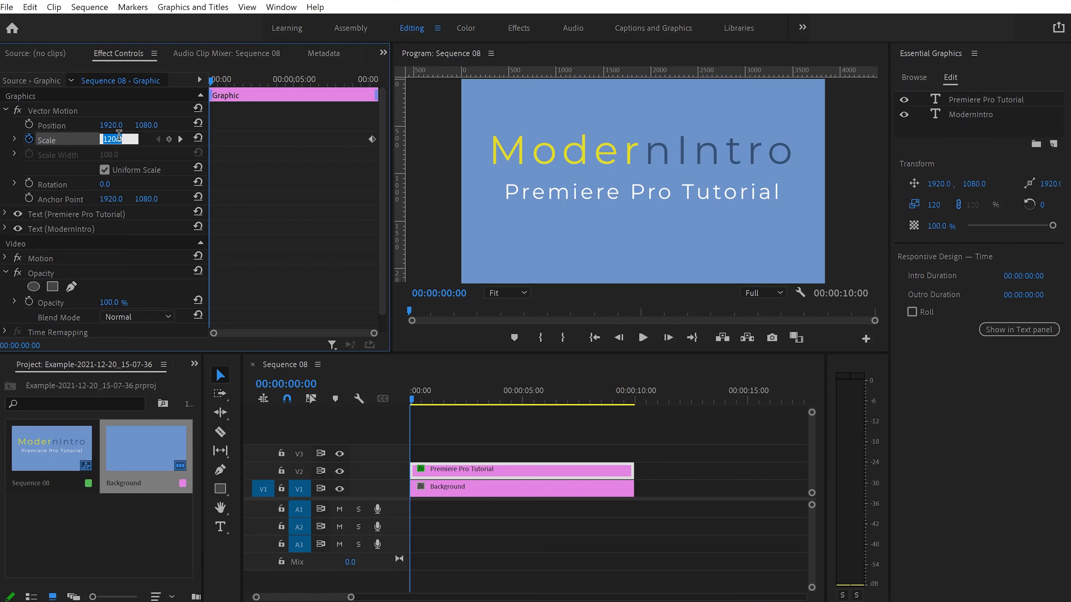
pyautogui.write('100')
pyautogui.press('Return')
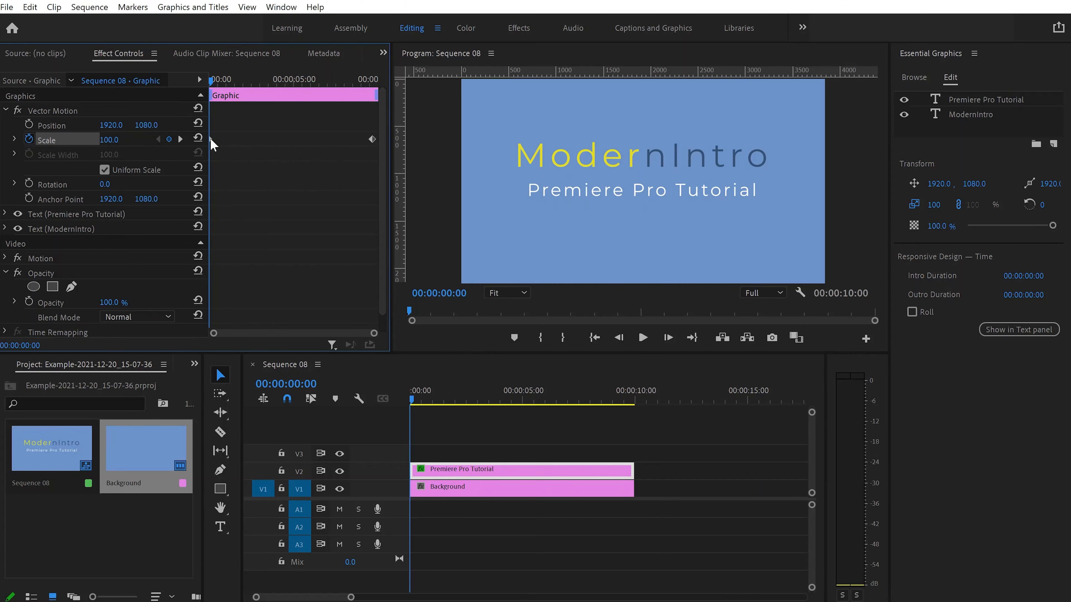
# Step: Apply Ease Out to the first scale keyframe and Ease In to the last one, and preview the animation
pyautogui.rightClick(211, 144)
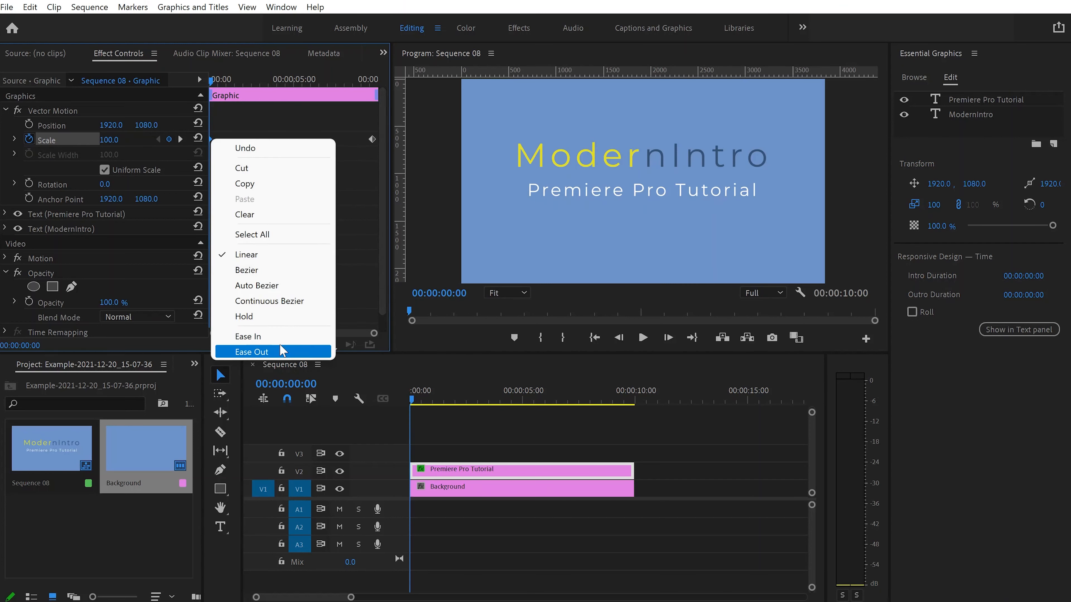
pyautogui.click(287, 352)
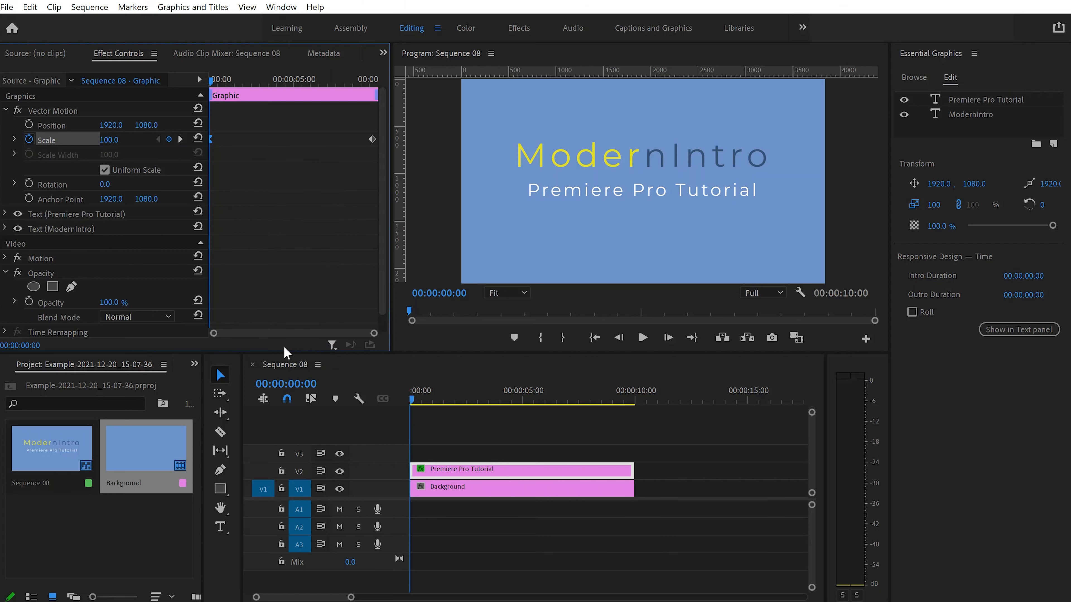
pyautogui.rightClick(373, 144)
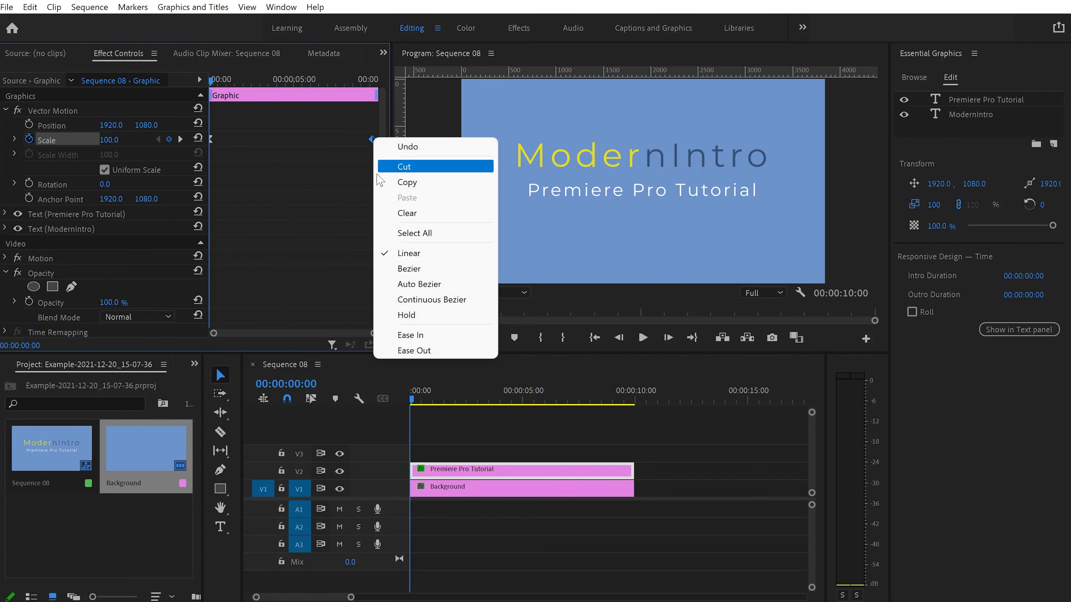
pyautogui.click(422, 338)
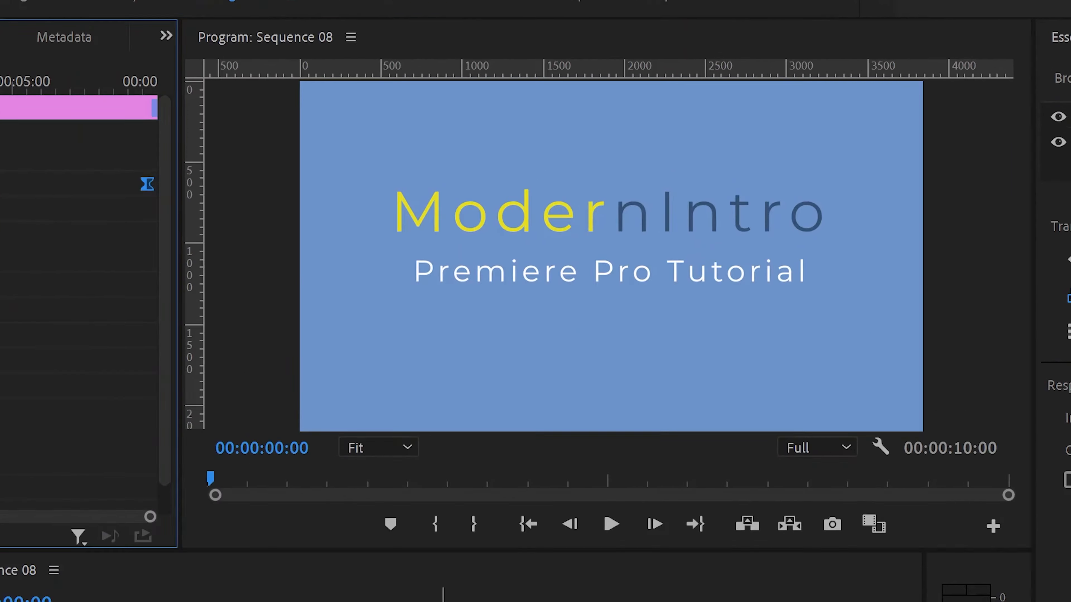
pyautogui.press('space')
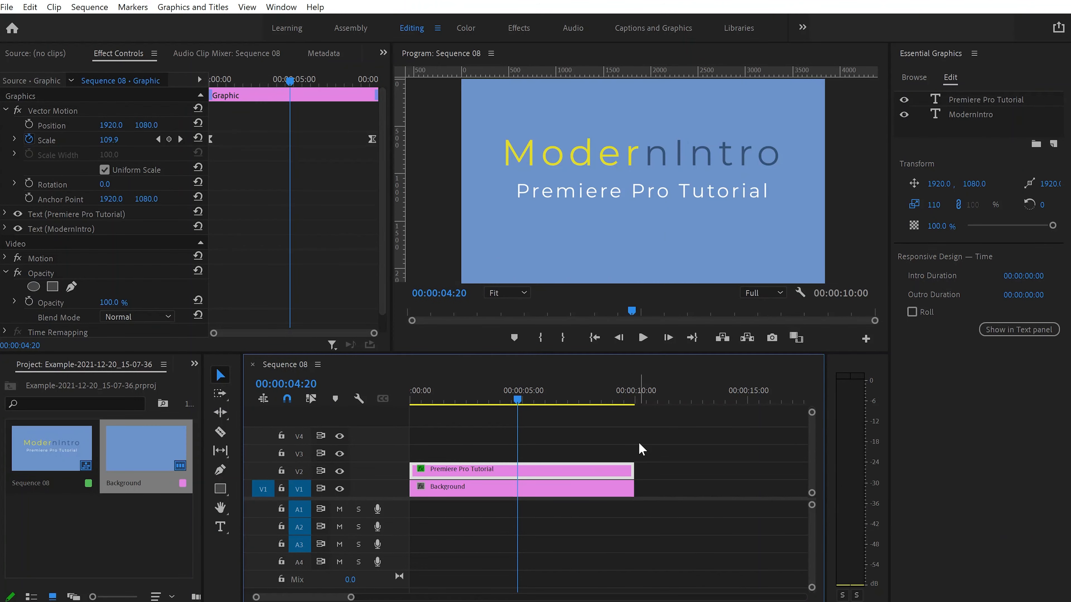
pyautogui.press('space')
# Step: Duplicate the animated text clip onto tracks V3 and V4, directly above the original
pyautogui.press('alt')
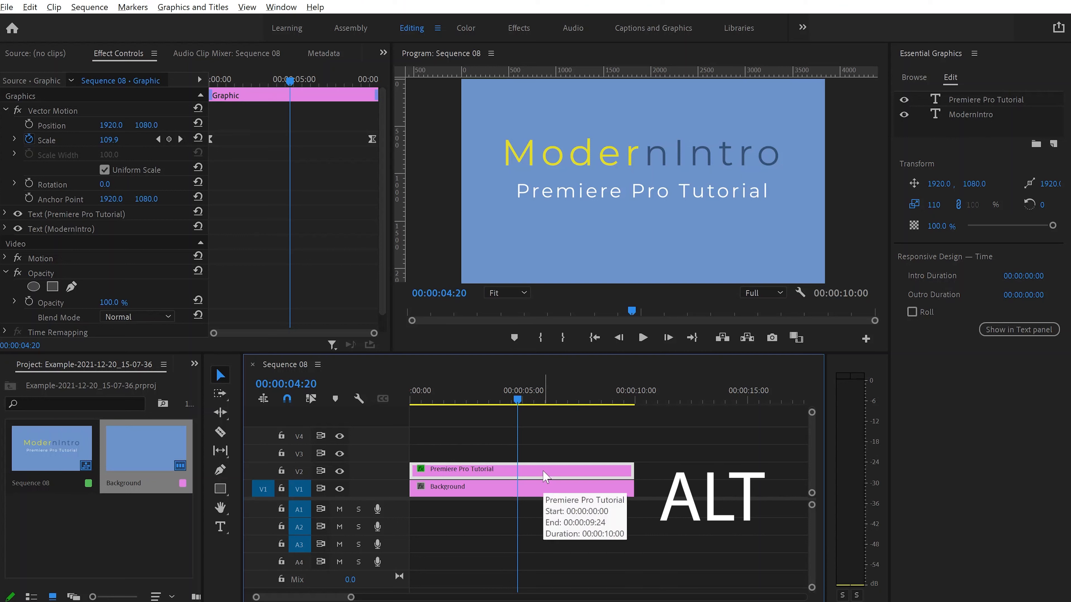
pyautogui.moveTo(548, 476); pyautogui.dragTo(544, 462)
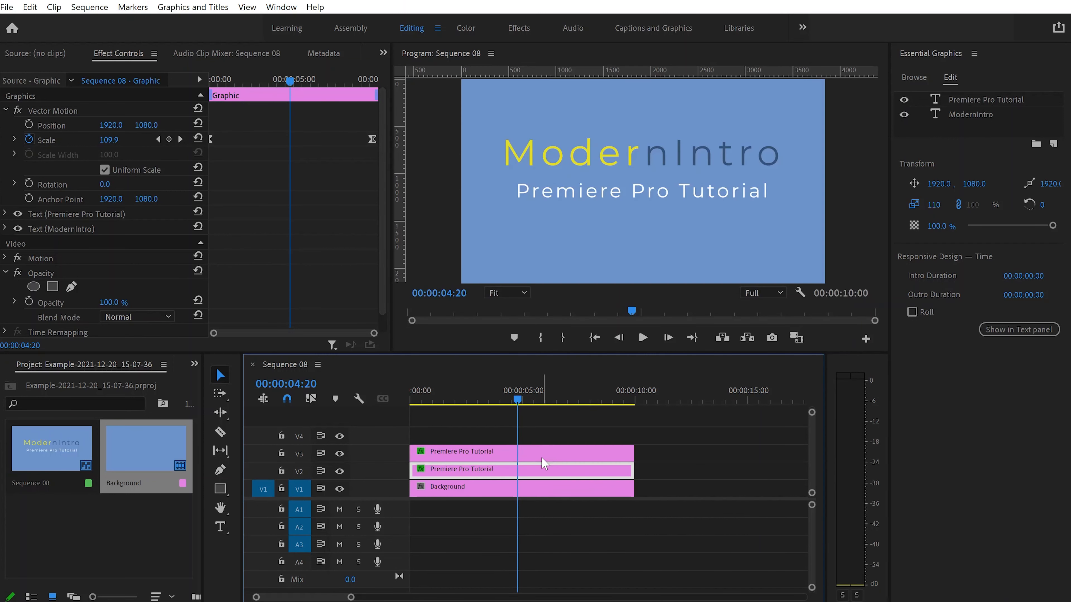
pyautogui.click(543, 456)
pyautogui.moveTo(540, 453); pyautogui.dragTo(541, 441)
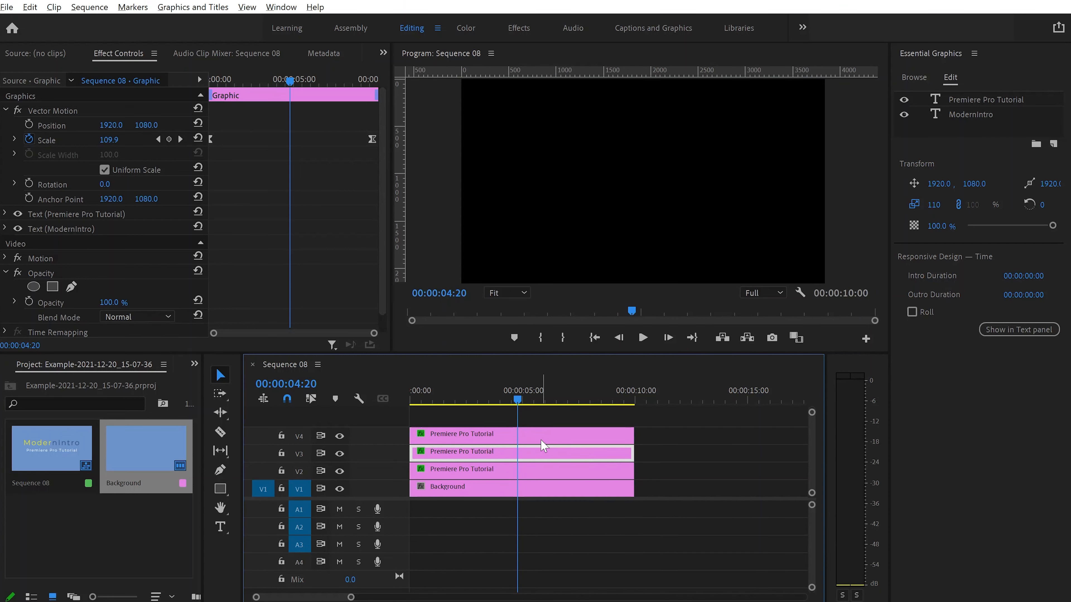
# Step: Fill the entire ModernIntro title in the V4 copy with white sampled from the stroke swatch
pyautogui.click(542, 441)
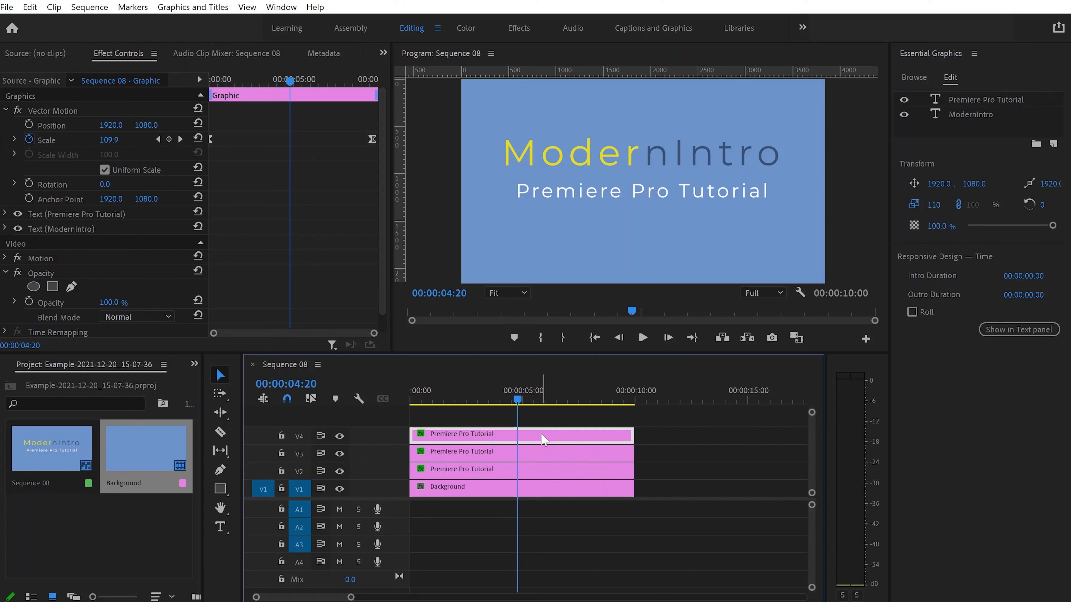
pyautogui.doubleClick(545, 160)
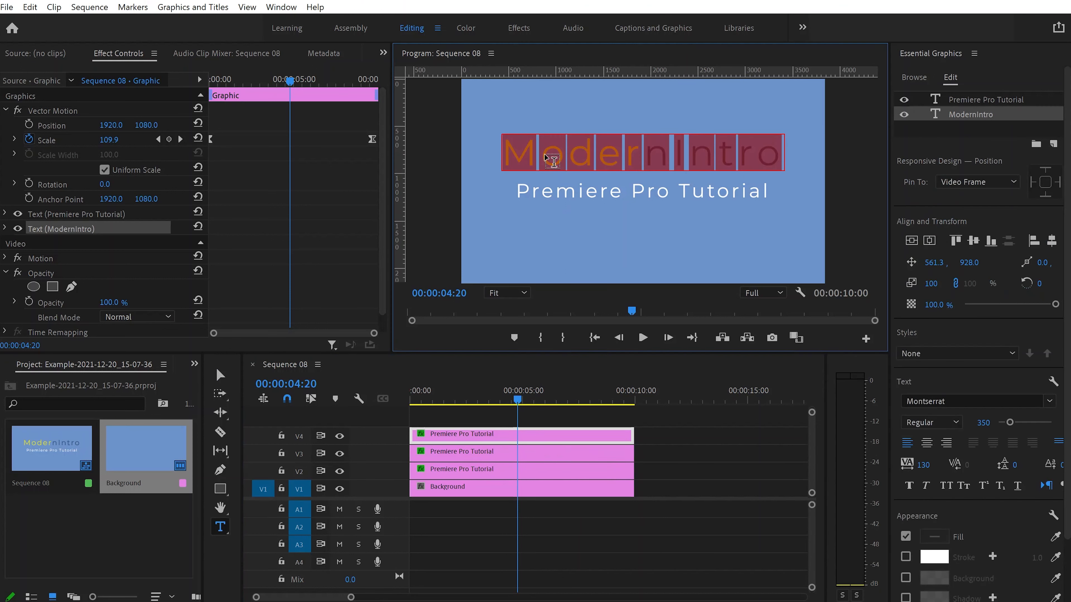
pyautogui.click(936, 538)
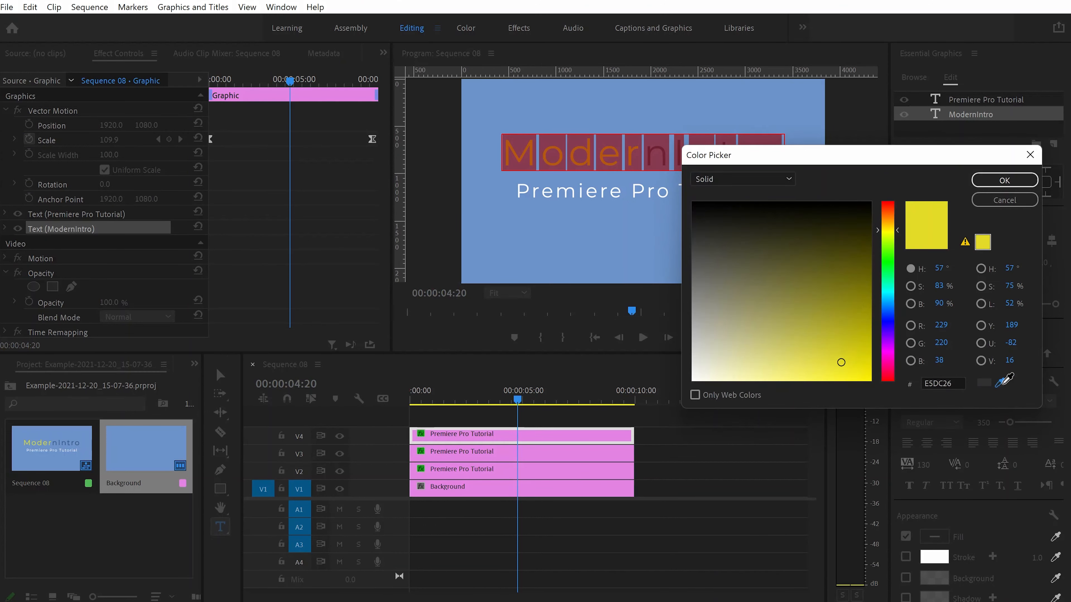
pyautogui.click(1006, 379)
pyautogui.click(945, 557)
pyautogui.click(1004, 182)
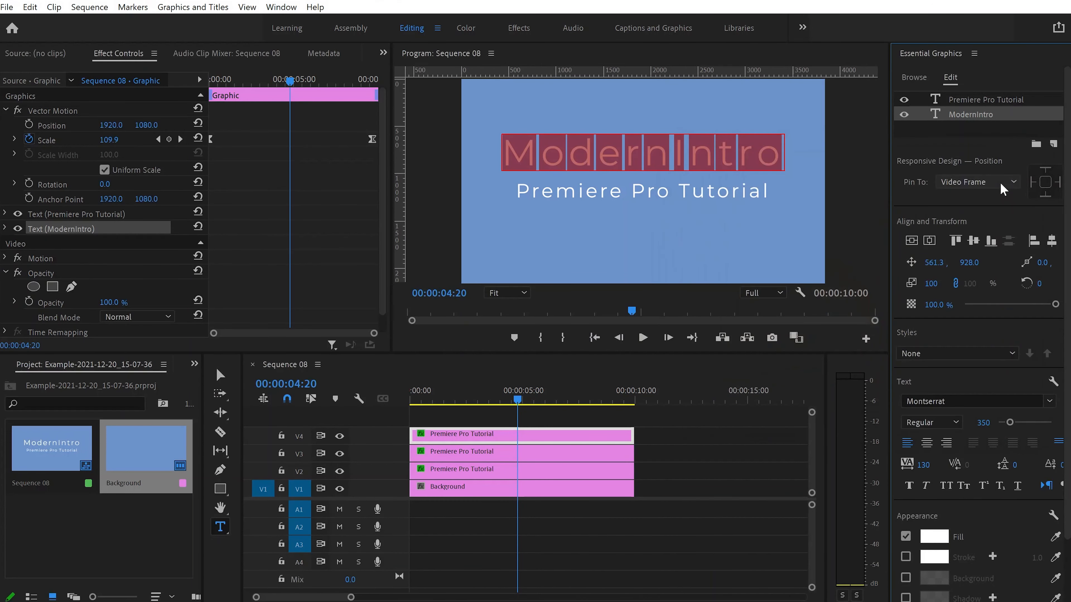
pyautogui.click(682, 141)
pyautogui.press('v')
pyautogui.click(617, 255)
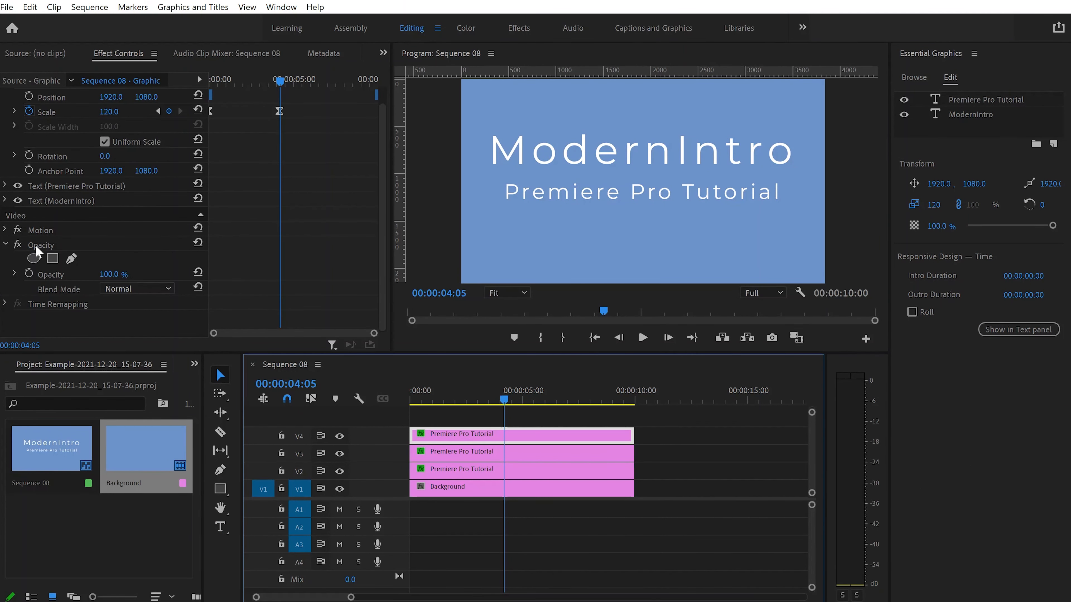
# Step: Draw a narrow slanted four-point opacity mask on the V4 clip, just before the title's letter M
pyautogui.click(72, 258)
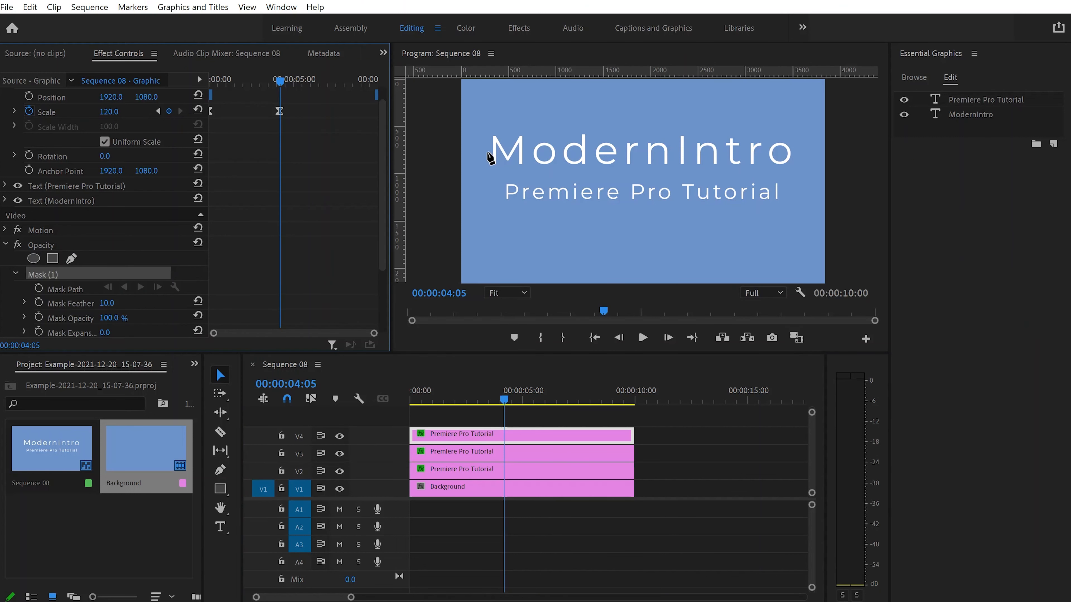
pyautogui.click(460, 129)
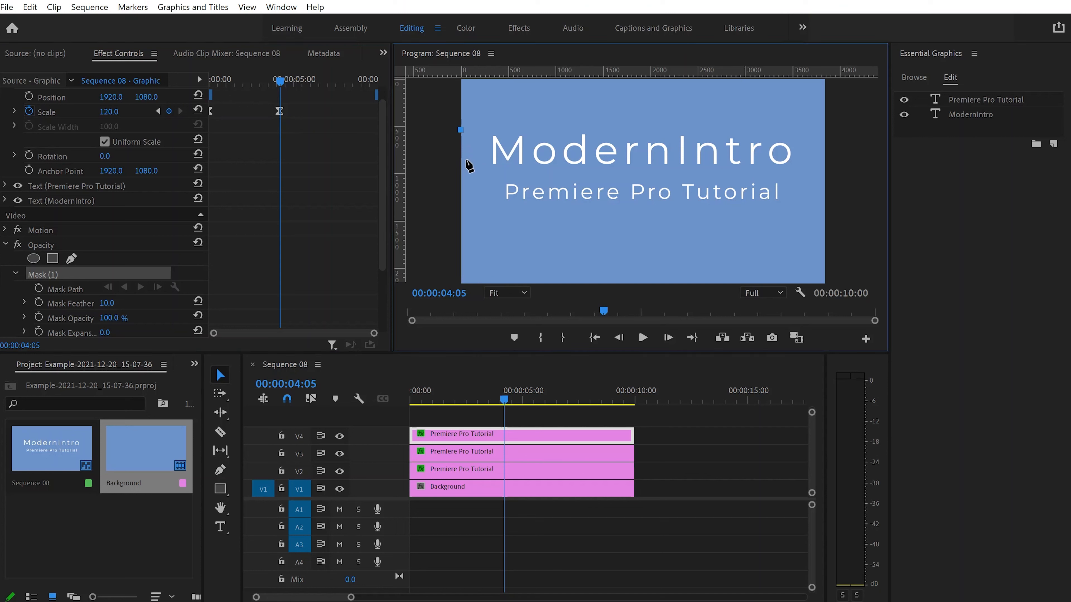
pyautogui.click(464, 222)
pyautogui.click(503, 224)
pyautogui.click(481, 120)
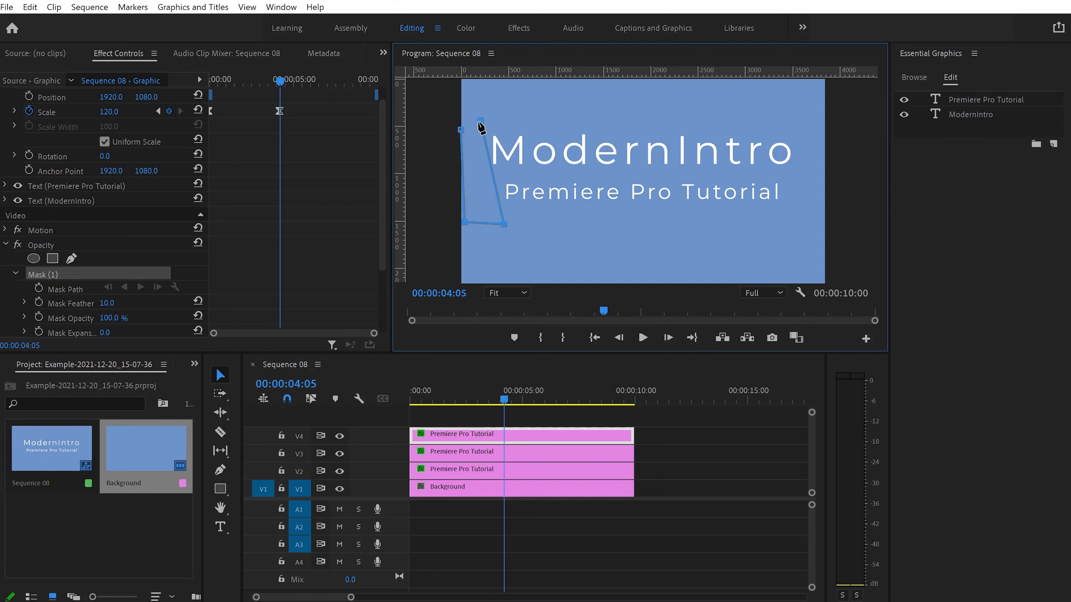
pyautogui.click(460, 130)
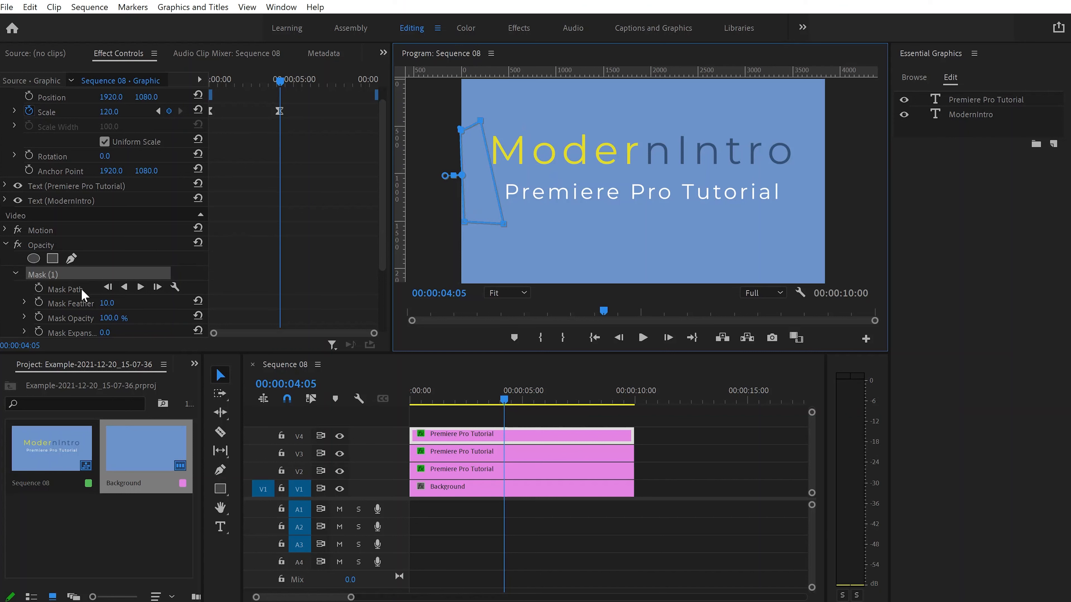
# Step: Keyframe the mask path from its position at 00:00:04:05 to beyond the title's last letter at 00:00:09:03
pyautogui.click(70, 290)
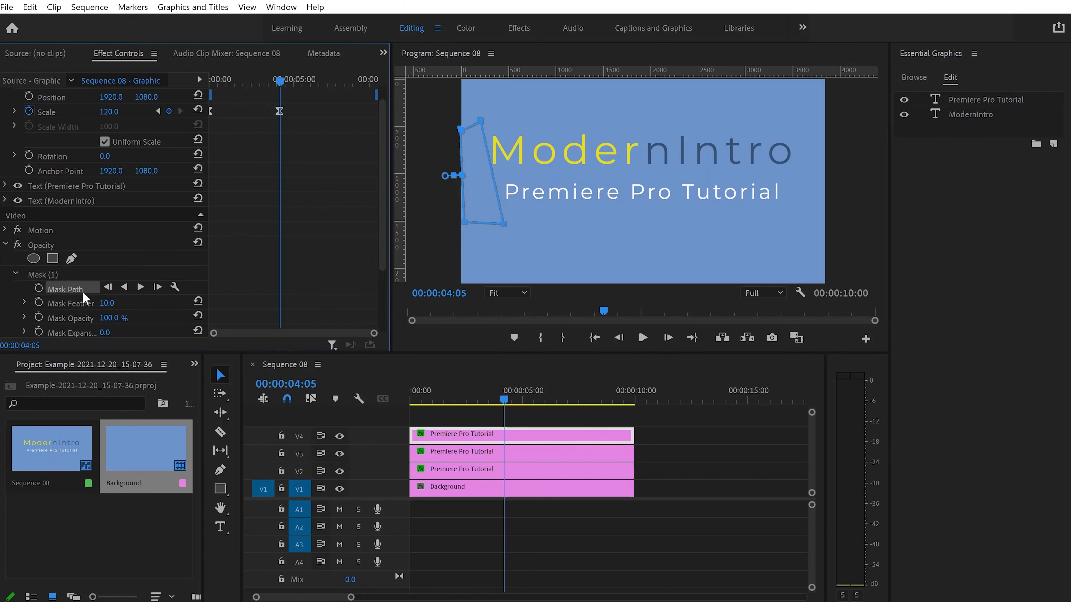
pyautogui.click(38, 288)
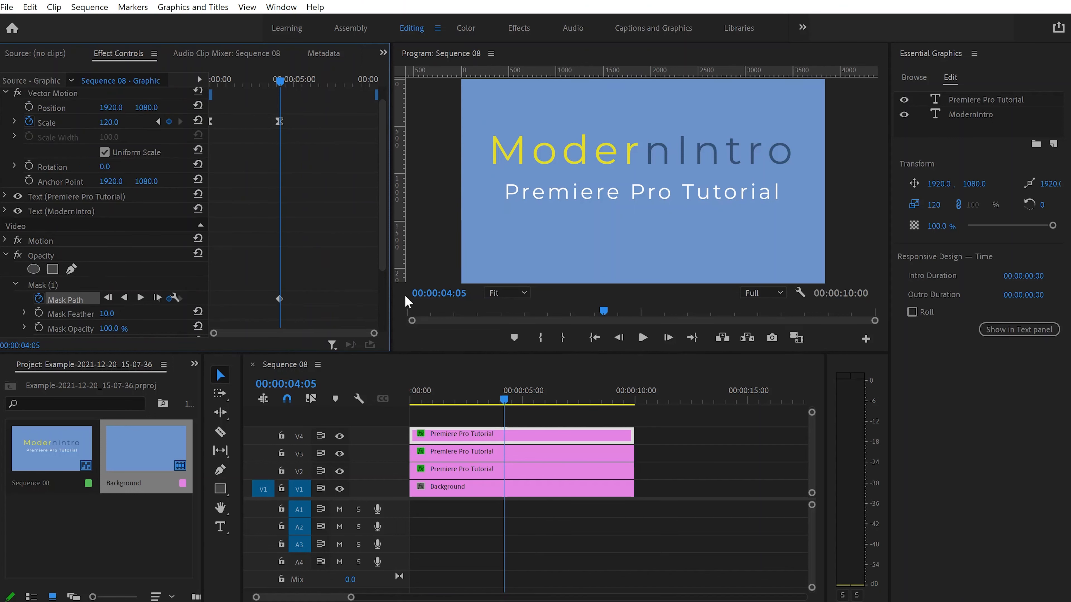
pyautogui.moveTo(506, 404); pyautogui.dragTo(614, 409)
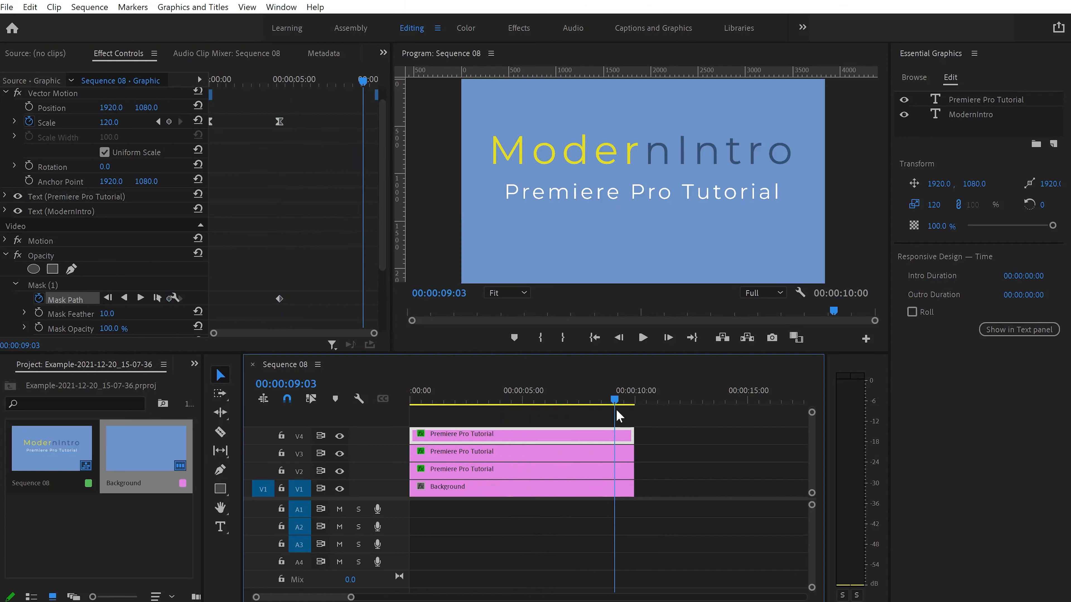
pyautogui.click(42, 286)
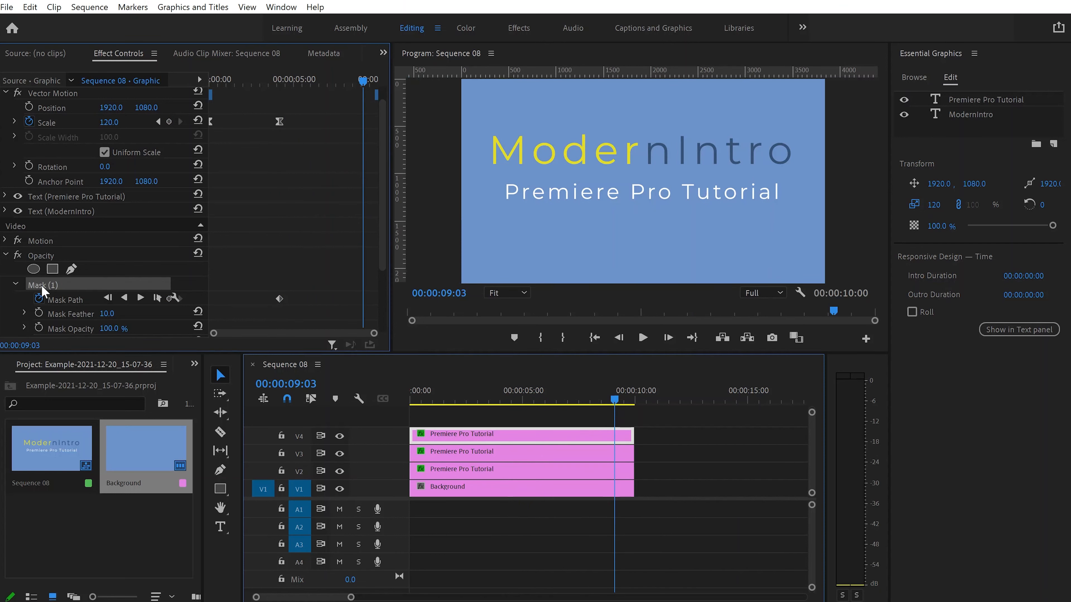
pyautogui.moveTo(483, 159); pyautogui.dragTo(824, 155)
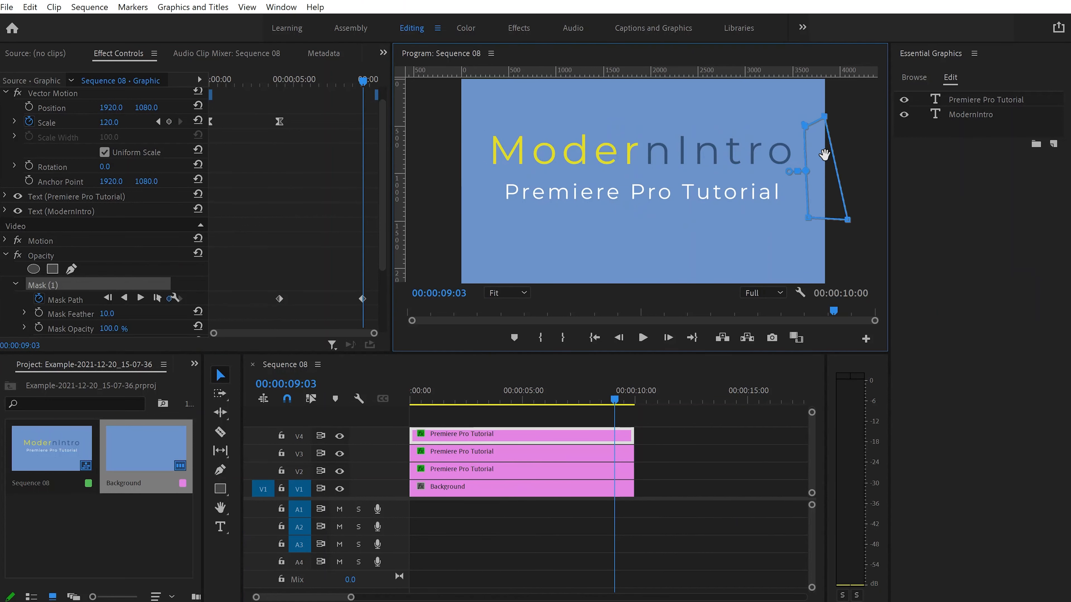
# Step: Speed up the mask sweep by moving its second path keyframe to shortly after 5 seconds, and preview the result
pyautogui.click(362, 298)
pyautogui.moveTo(362, 299); pyautogui.dragTo(302, 300)
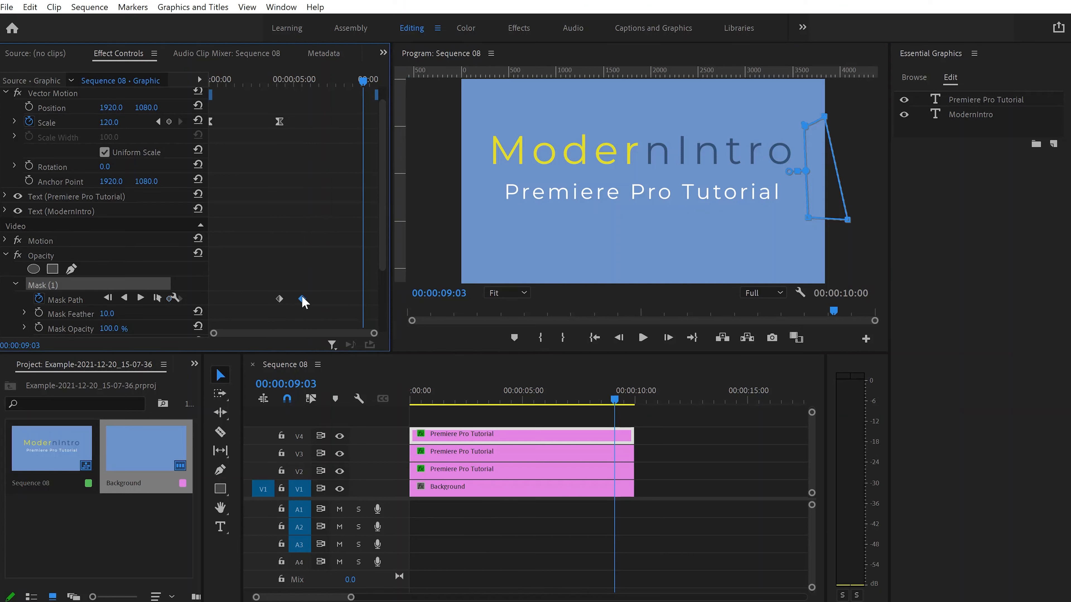
pyautogui.moveTo(607, 403); pyautogui.dragTo(404, 419)
pyautogui.press('space')
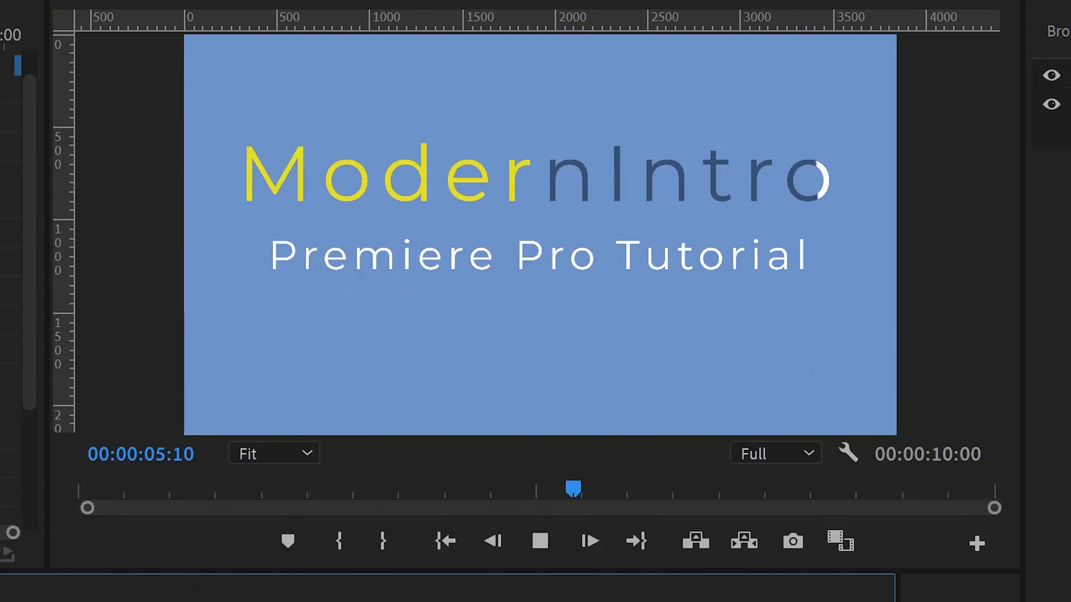
pyautogui.press('space')
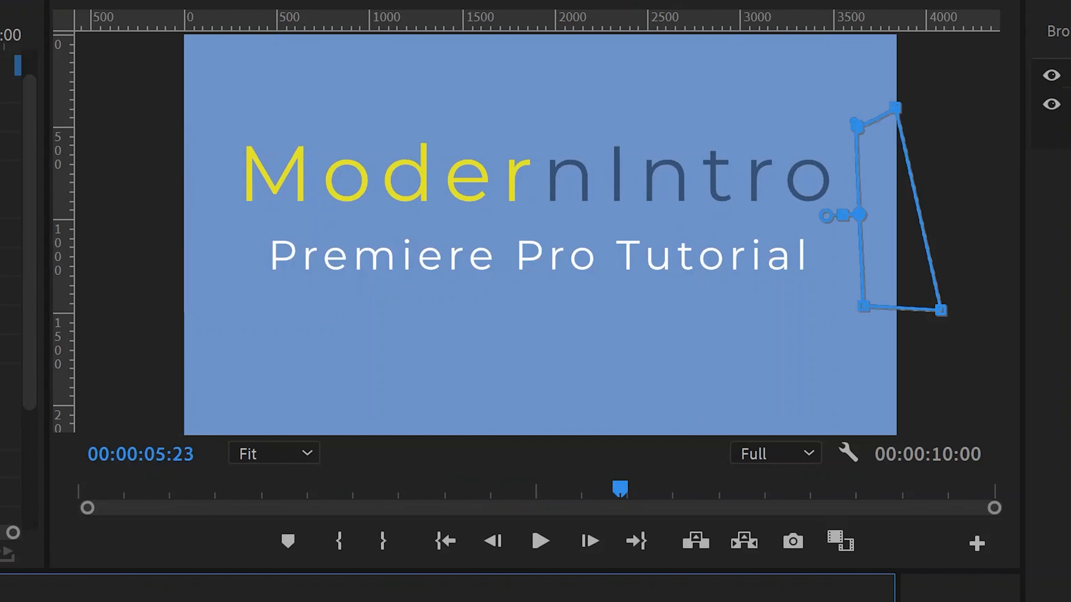
# Step: Set the mask feather on the V4 clip's light sweep to 40
pyautogui.moveTo(543, 399)
pyautogui.mouseDown()
pyautogui.moveTo(512, 399)
pyautogui.moveTo(524, 400)
pyautogui.mouseUp()
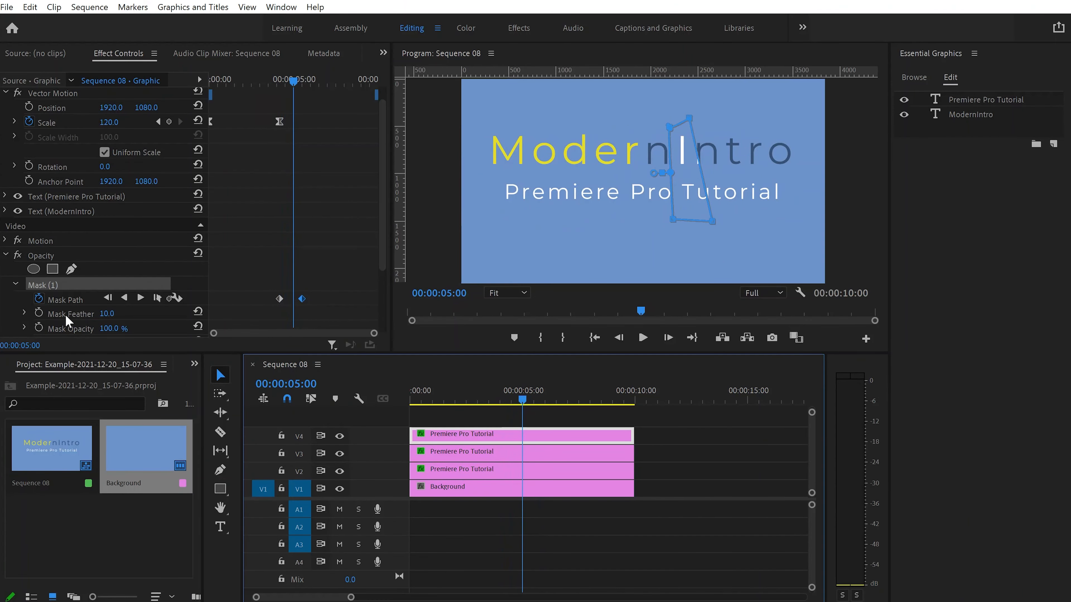
pyautogui.click(77, 318)
pyautogui.click(108, 313)
pyautogui.write('40')
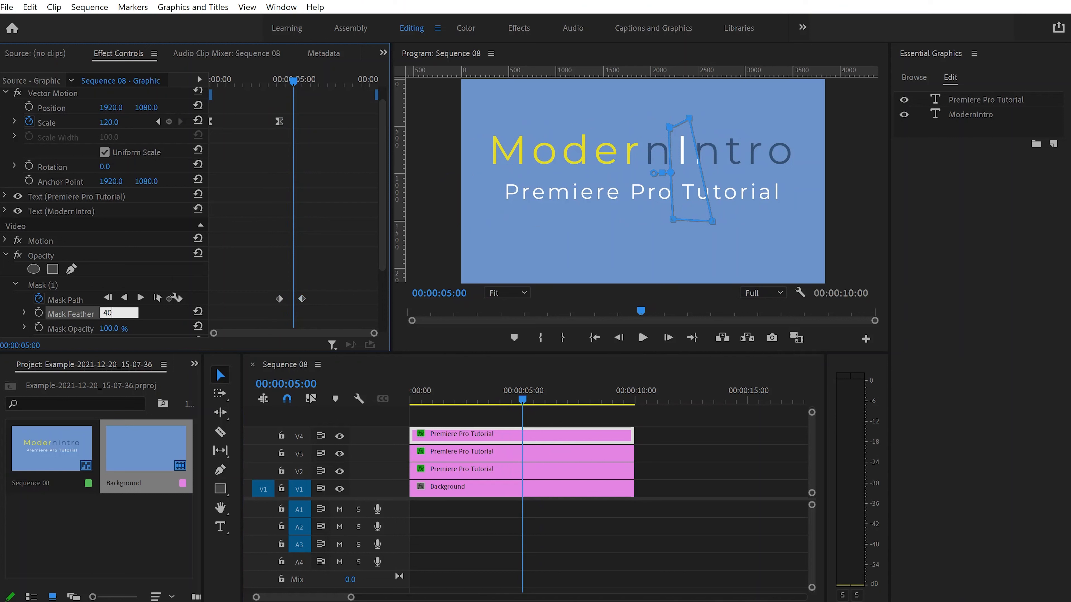
pyautogui.press('Return')
# Step: Move the second mask path keyframe back to about 00:00:05:00 and preview the faster light sweep
pyautogui.moveTo(303, 299); pyautogui.dragTo(296, 299)
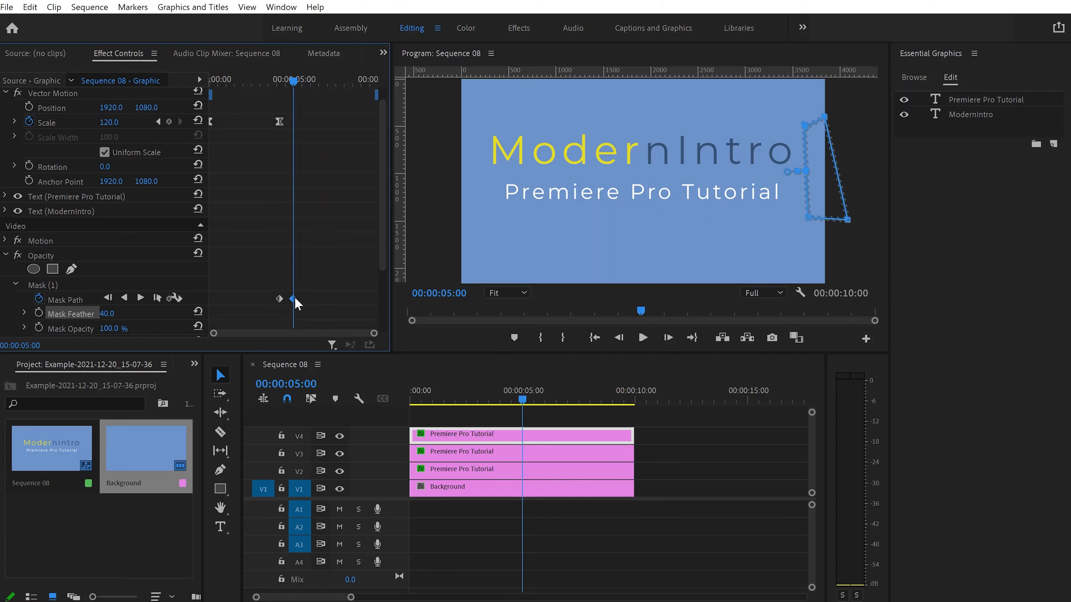
pyautogui.moveTo(518, 398); pyautogui.dragTo(425, 396)
pyautogui.press('space')
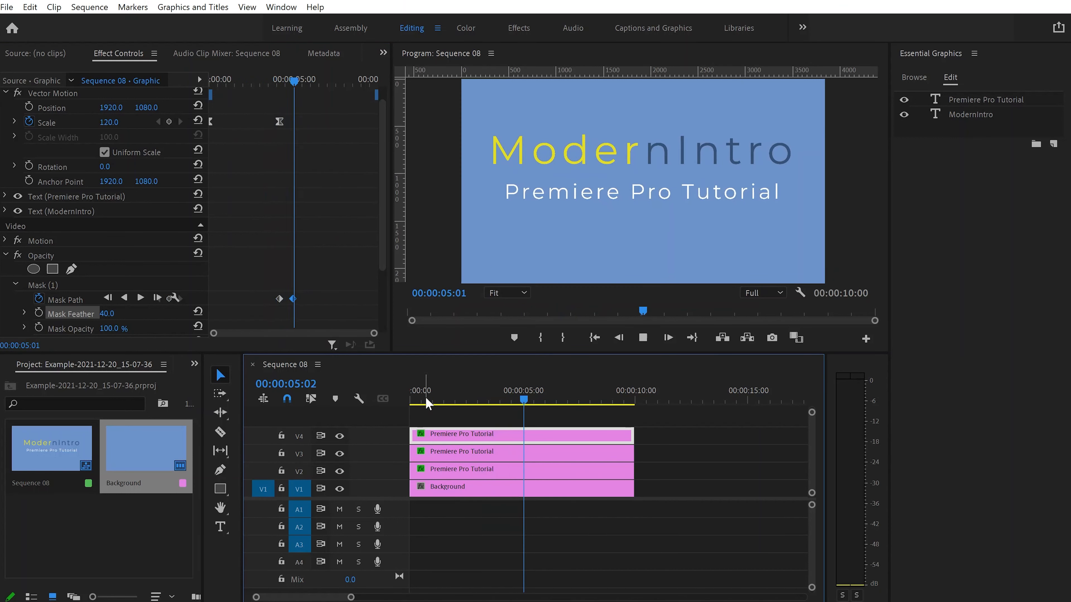
pyautogui.press('space')
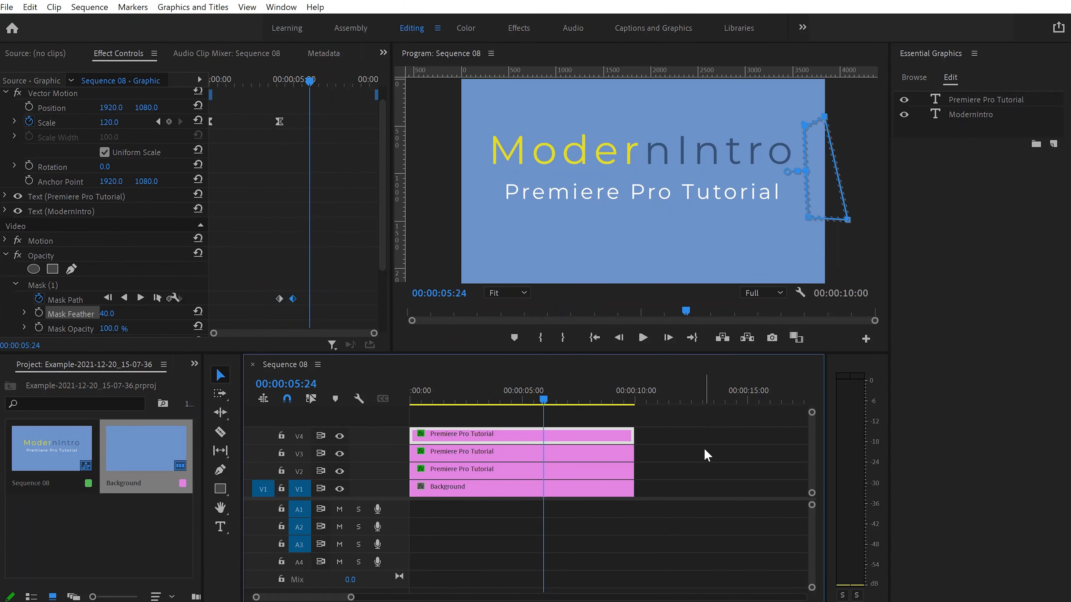
# Step: Find the Drop Shadow effect and apply it to the V3 text clip
pyautogui.click(560, 451)
pyautogui.press('Home')
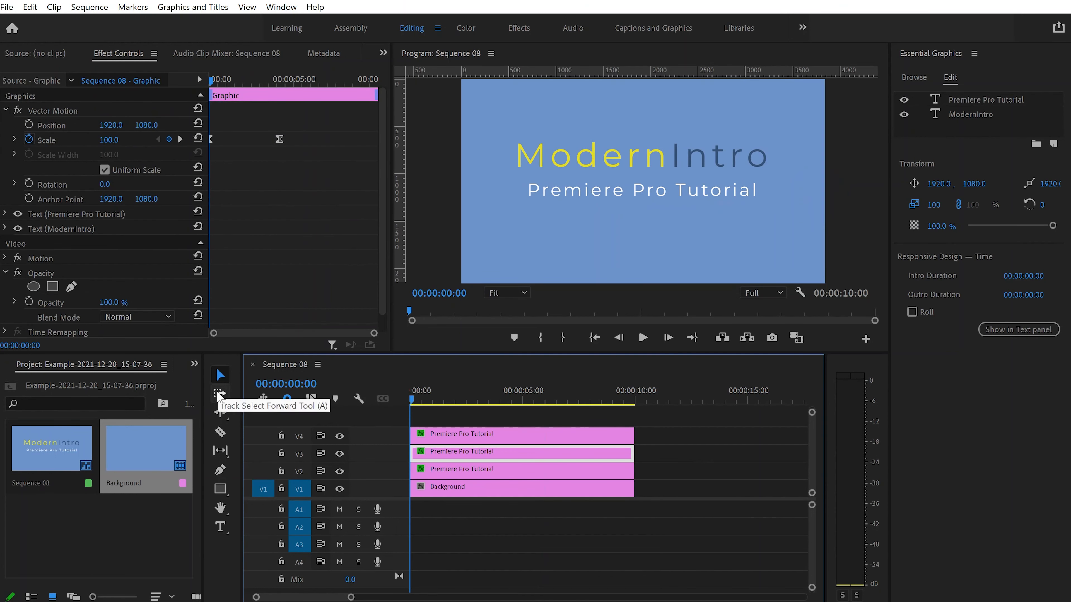
pyautogui.click(195, 365)
pyautogui.click(207, 422)
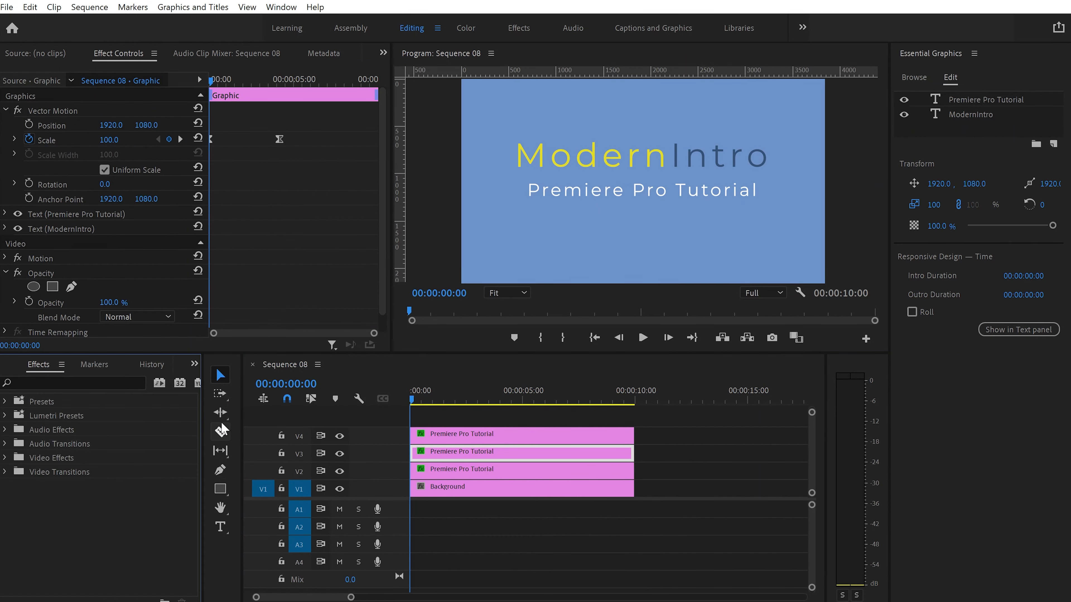
pyautogui.click(78, 382)
pyautogui.write('dr')
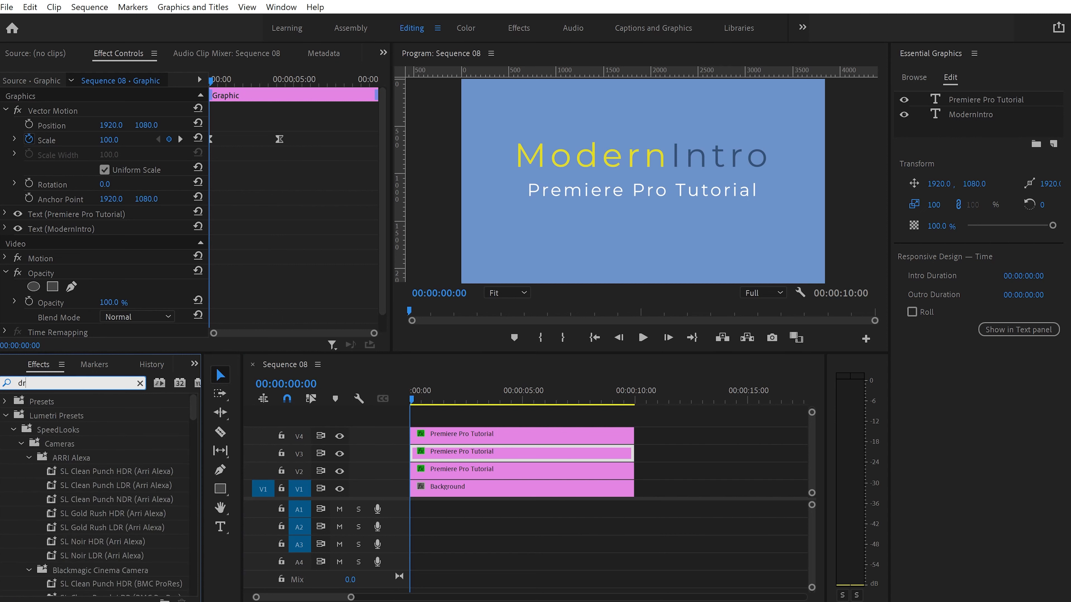
pyautogui.write('op shado')
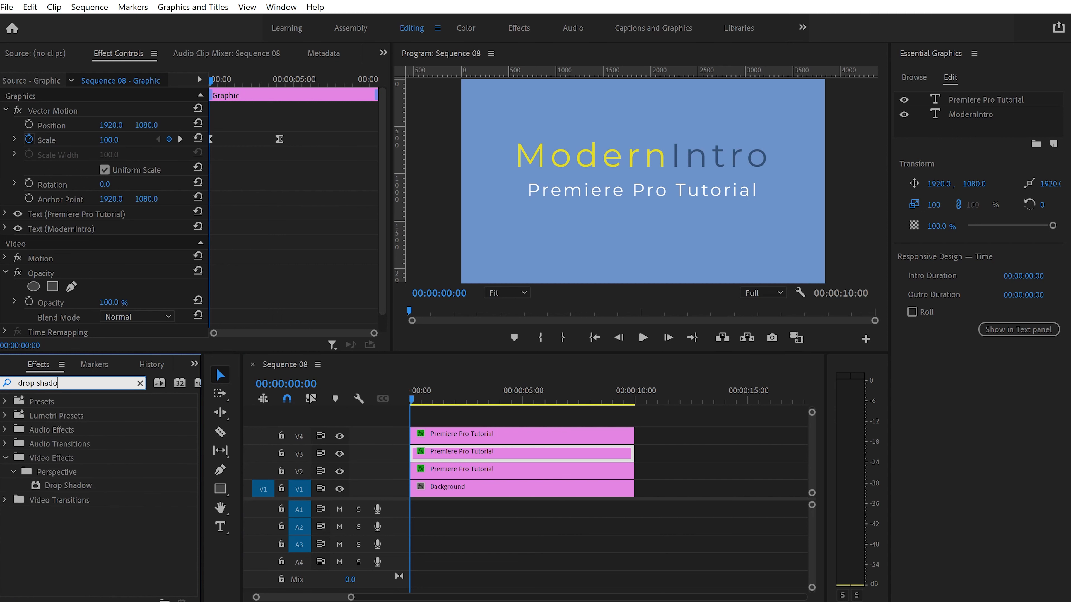
pyautogui.moveTo(64, 489); pyautogui.dragTo(454, 452)
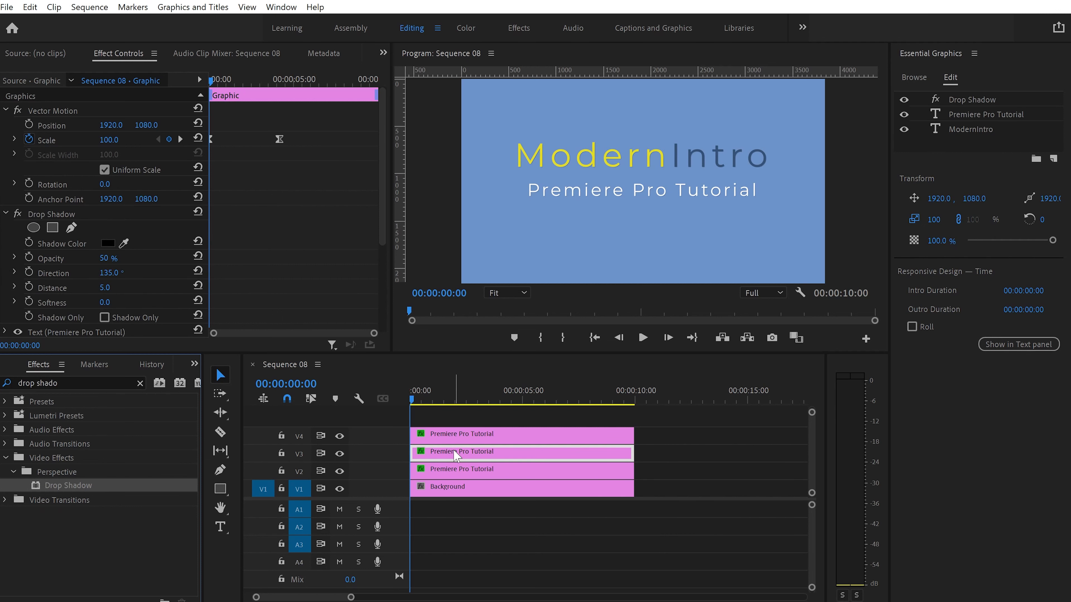
# Step: Find the Gaussian Blur video effect and apply it to the V2 text clip
pyautogui.click(520, 475)
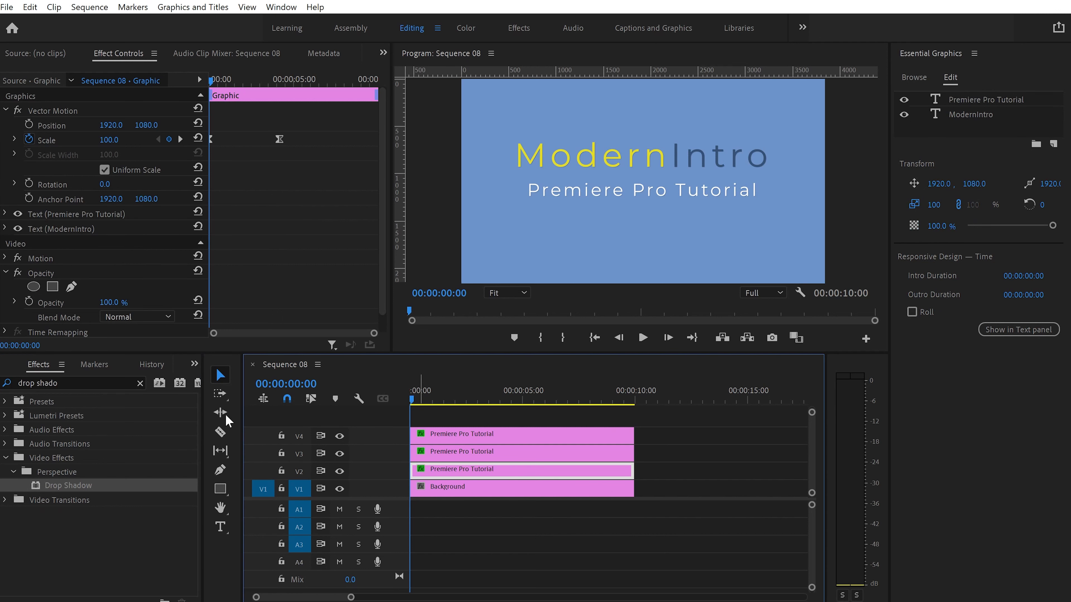
pyautogui.click(139, 383)
pyautogui.click(115, 381)
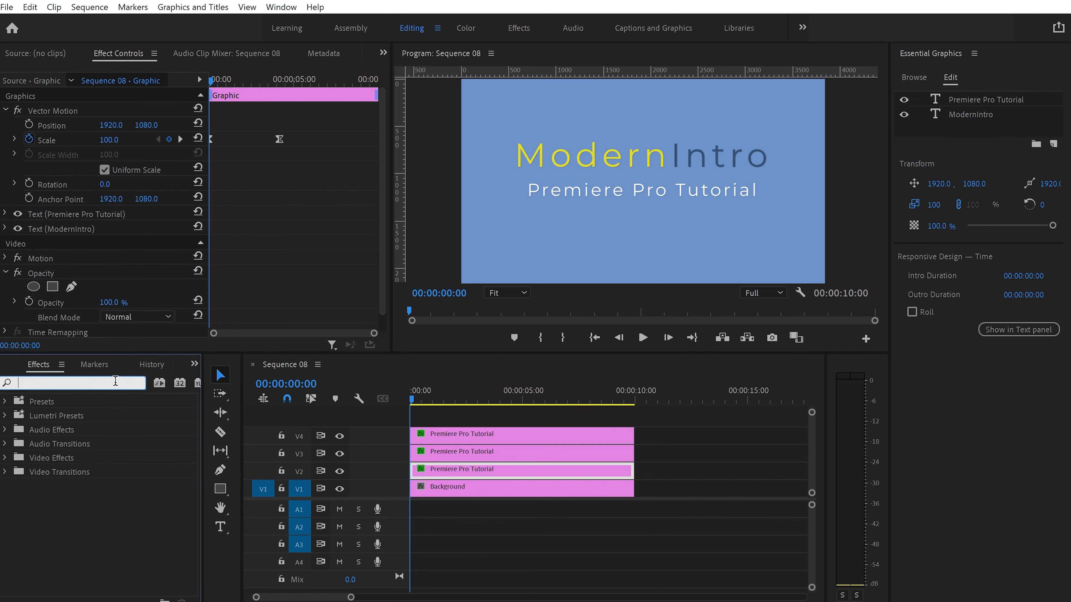
pyautogui.write('gau')
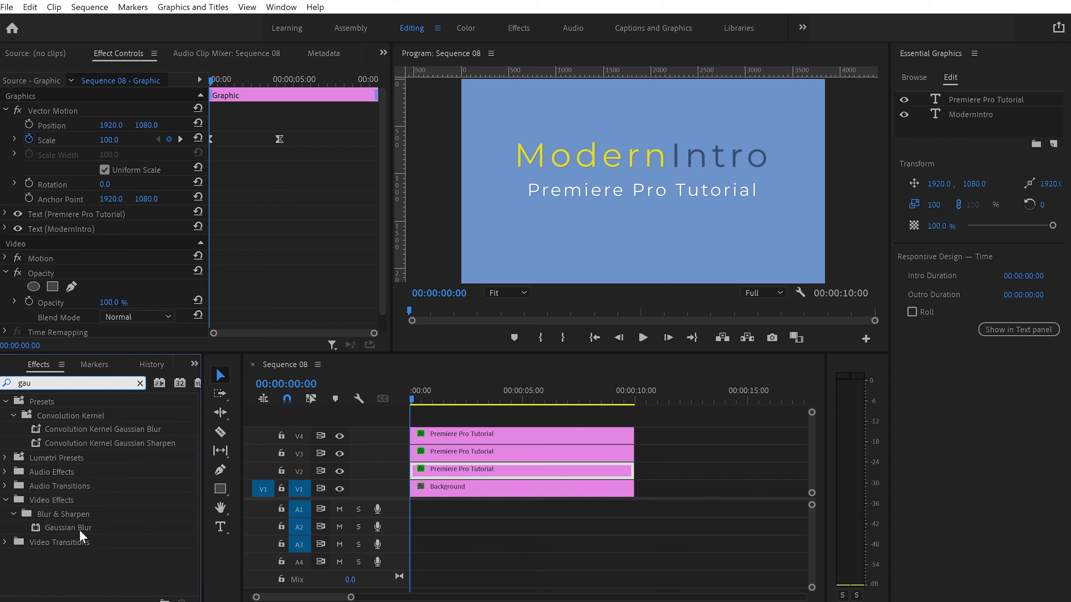
pyautogui.click(80, 529)
pyautogui.moveTo(80, 532); pyautogui.dragTo(480, 468)
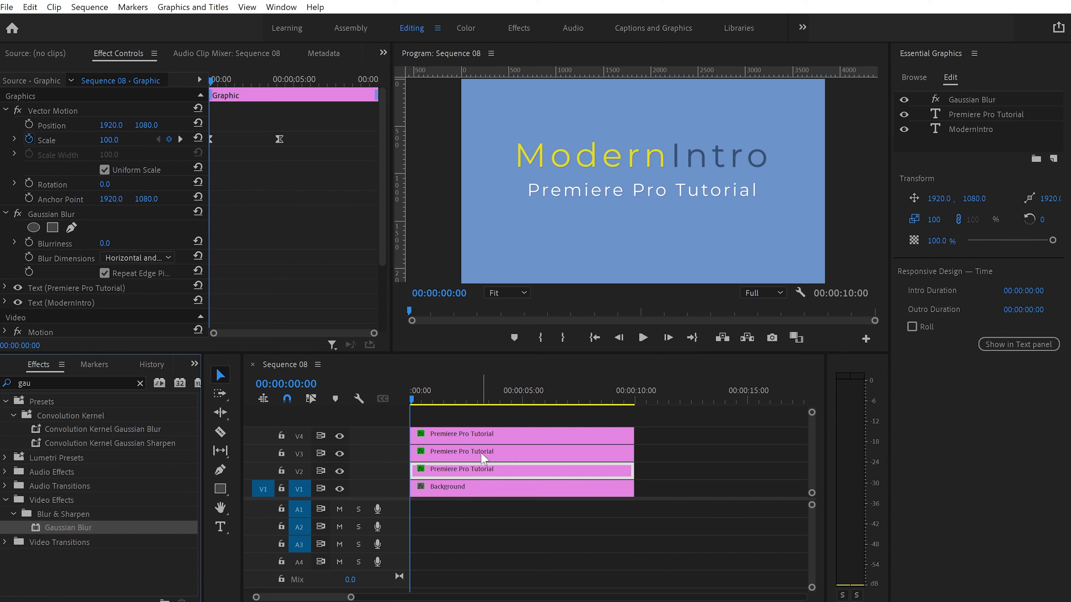
# Step: Set the V3 clip's drop shadow to distance 69, direction 260° and opacity 60%
pyautogui.click(480, 456)
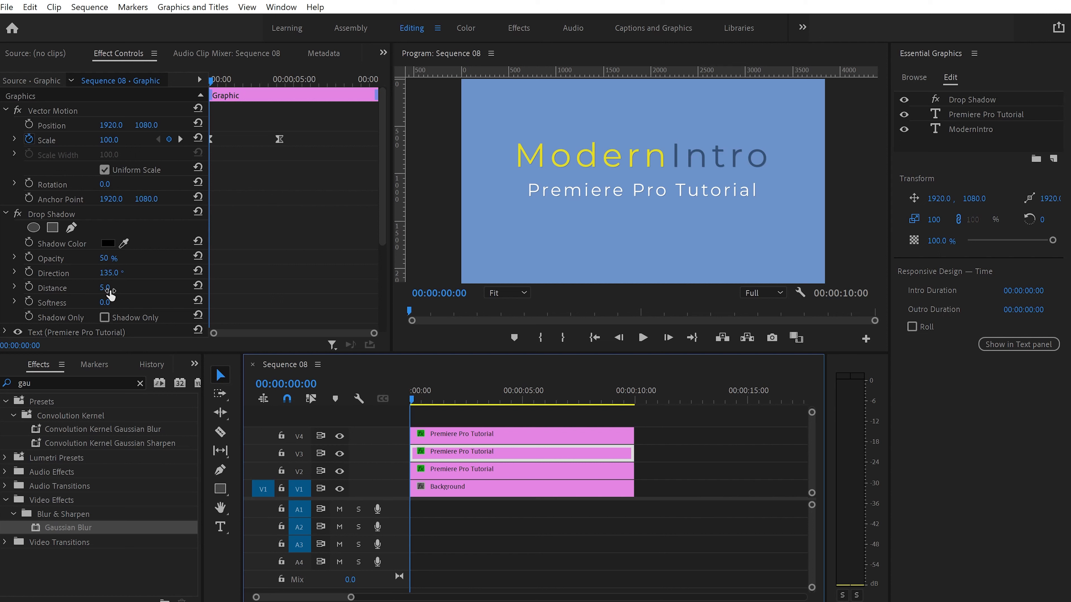
pyautogui.moveTo(110, 295); pyautogui.dragTo(138, 296)
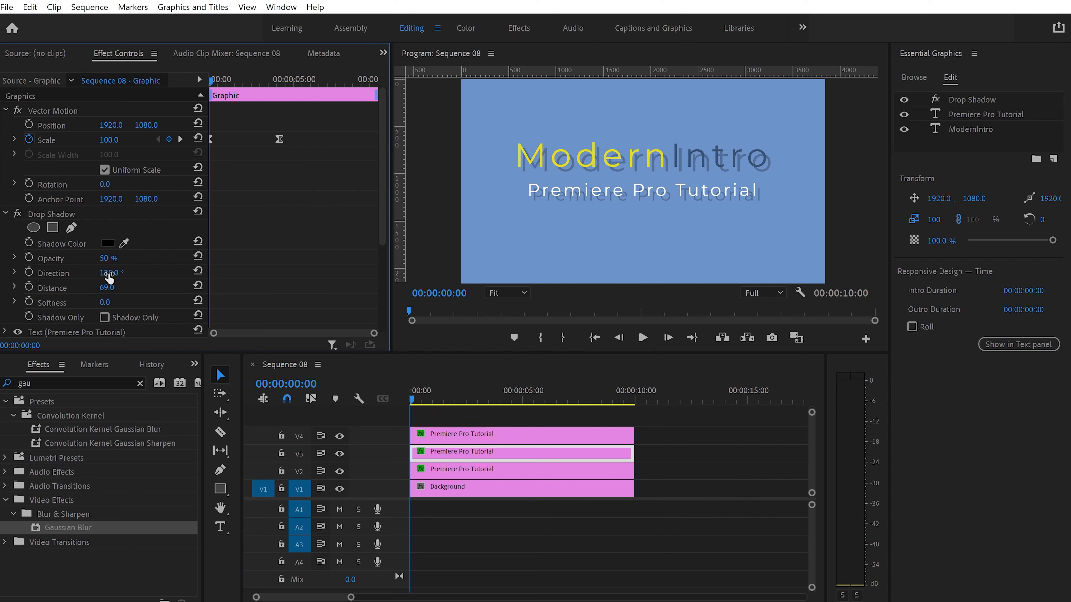
pyautogui.moveTo(111, 275); pyautogui.dragTo(159, 274)
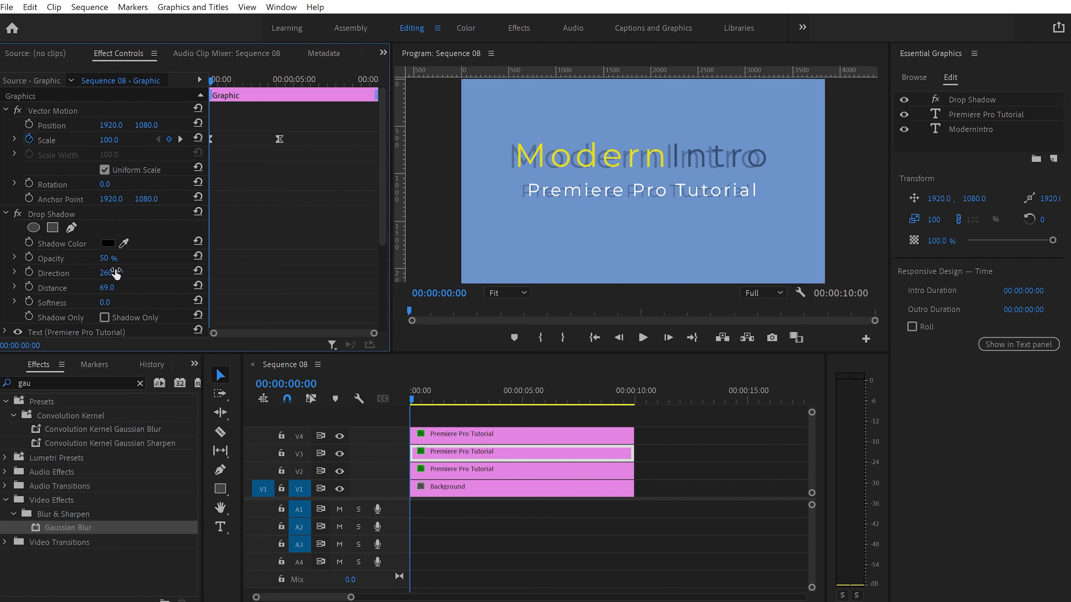
pyautogui.moveTo(104, 258); pyautogui.dragTo(106, 258)
pyautogui.moveTo(105, 258); pyautogui.dragTo(120, 259)
# Step: Keyframe the V3 shadow direction from 260° at the clip's start to 180° at 00:00:04:04
pyautogui.click(29, 273)
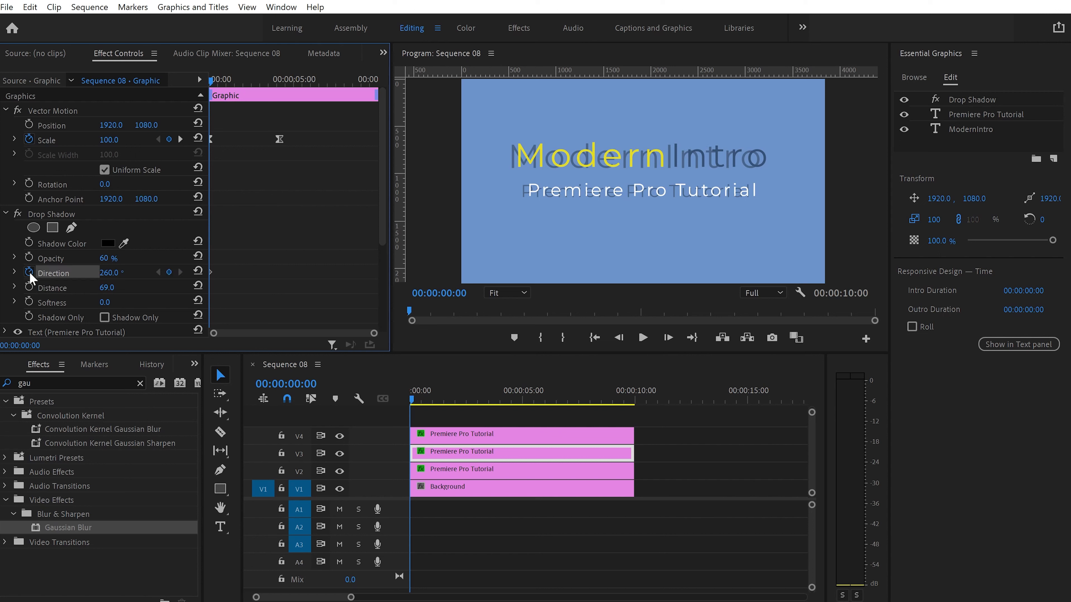
pyautogui.click(210, 272)
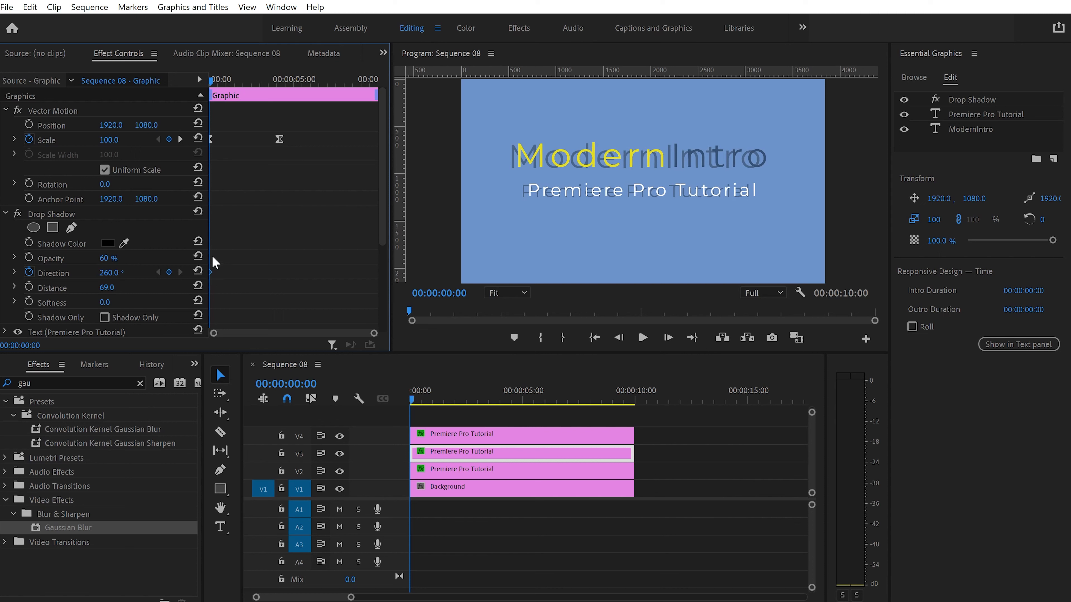
pyautogui.moveTo(234, 88); pyautogui.dragTo(282, 101)
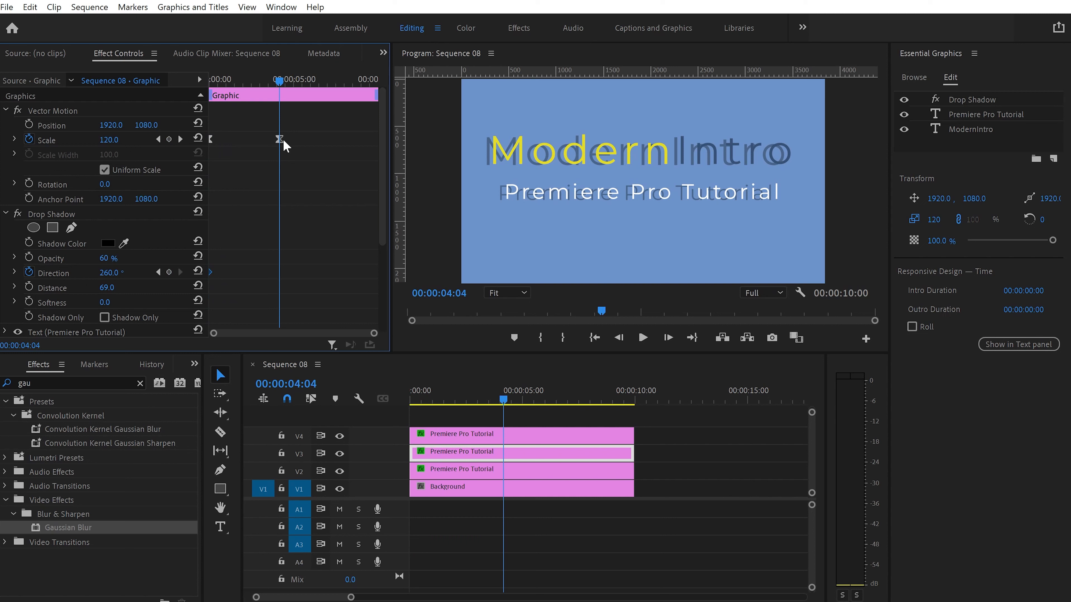
pyautogui.moveTo(109, 273); pyautogui.dragTo(86, 273)
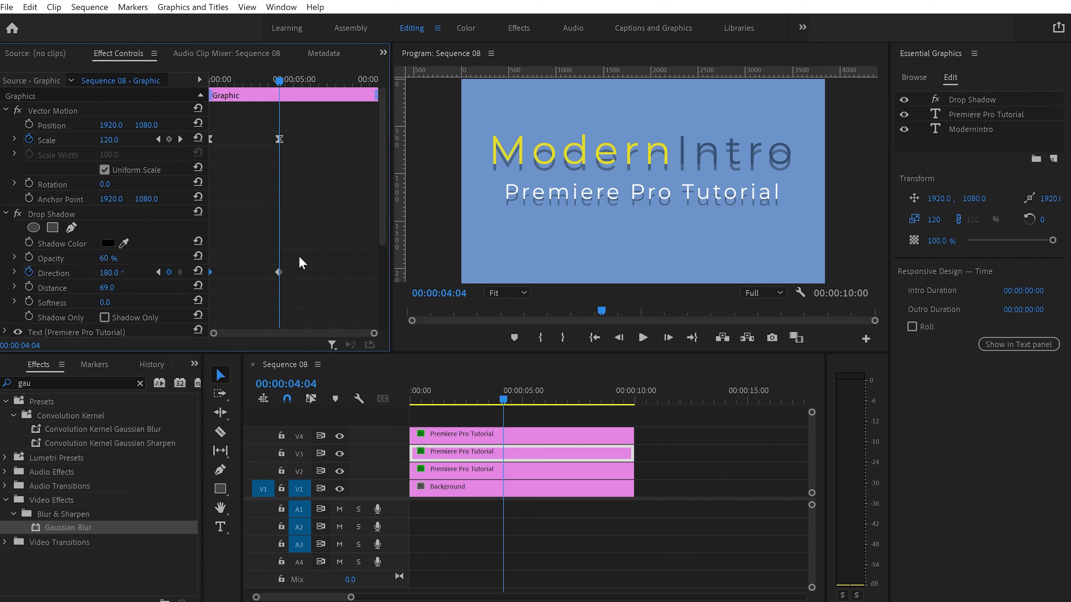
# Step: Apply Ease Out to the first shadow direction keyframe and Ease In to the second, and set the shadow softness to 40
pyautogui.rightClick(212, 275)
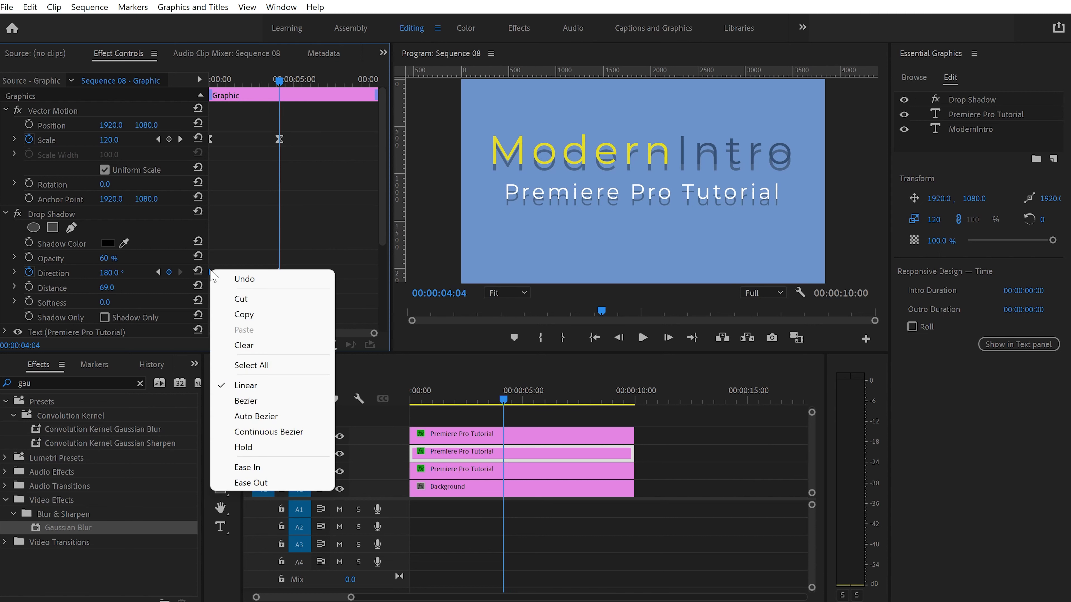
pyautogui.click(277, 482)
pyautogui.click(272, 271)
pyautogui.rightClick(279, 272)
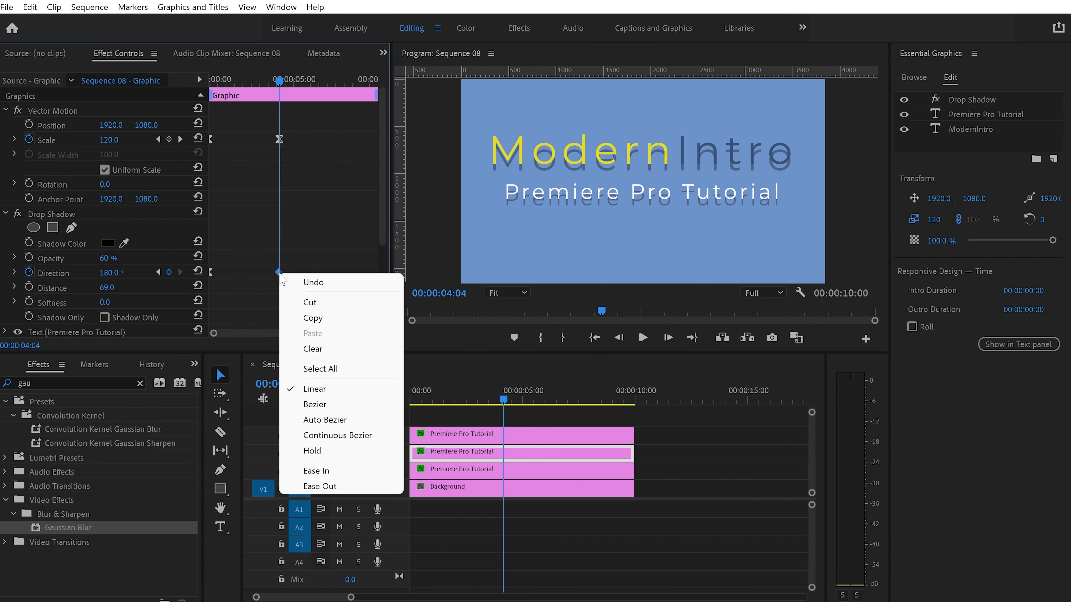
pyautogui.click(336, 471)
pyautogui.moveTo(279, 283); pyautogui.dragTo(273, 282)
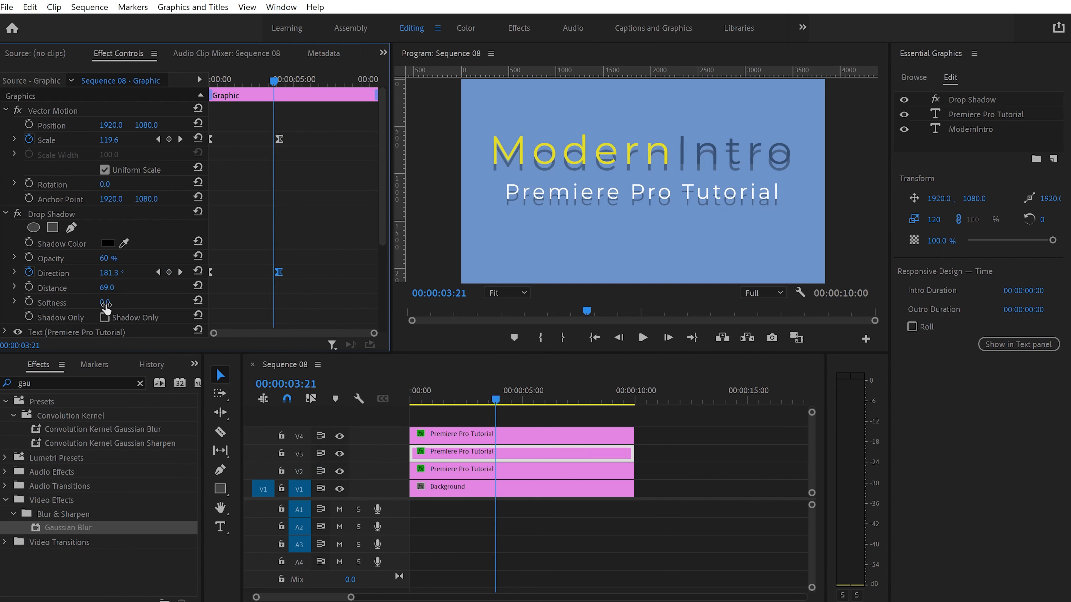
pyautogui.moveTo(105, 303); pyautogui.dragTo(119, 302)
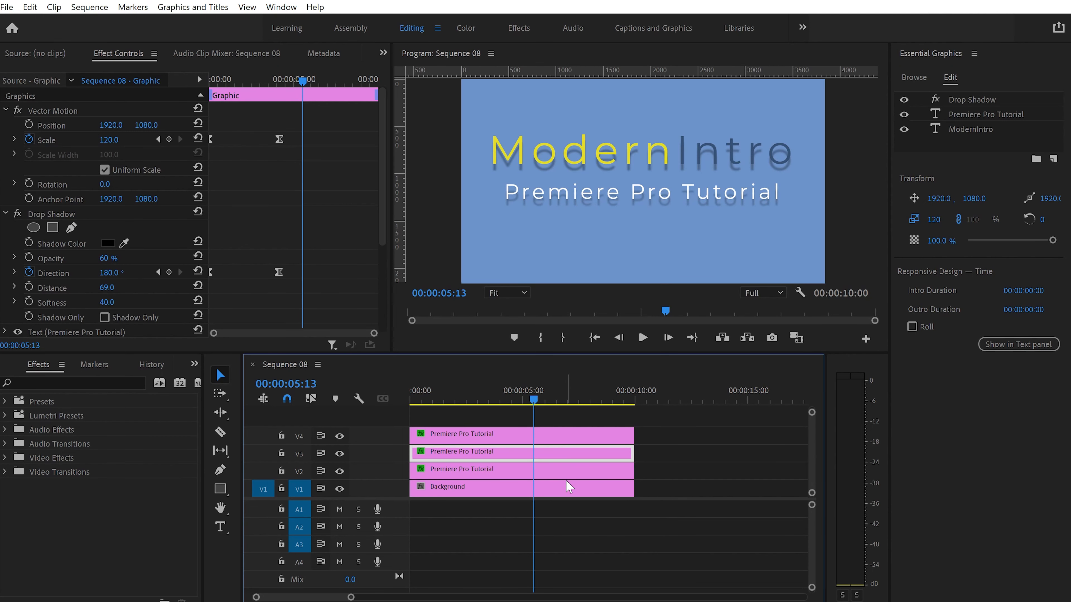
# Step: Delete the V2 clip's existing scale keyframes and set its scale to 600
pyautogui.click(565, 472)
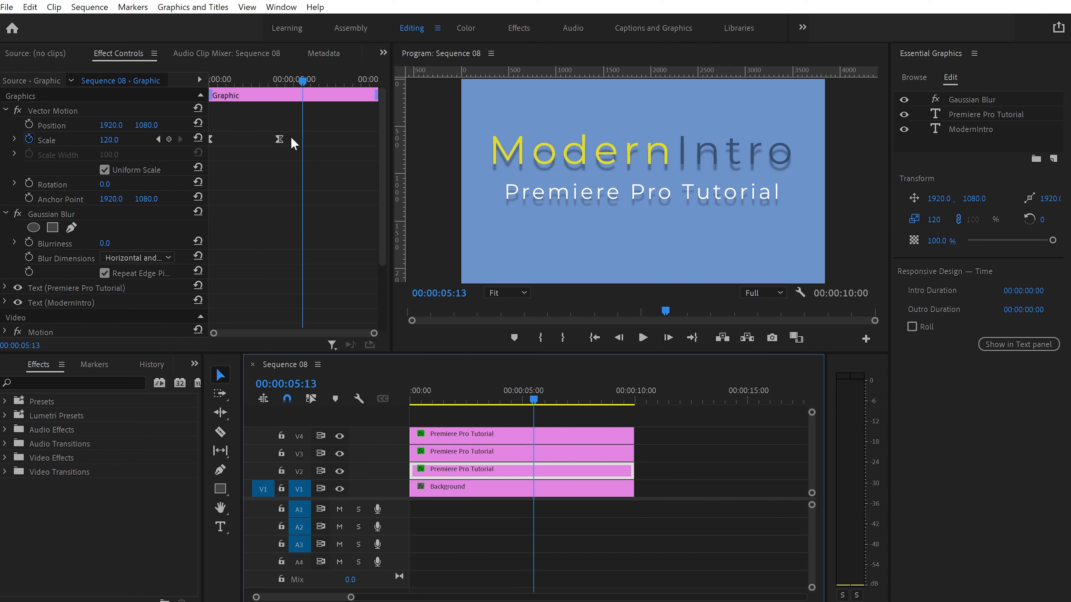
pyautogui.moveTo(294, 144); pyautogui.dragTo(208, 142)
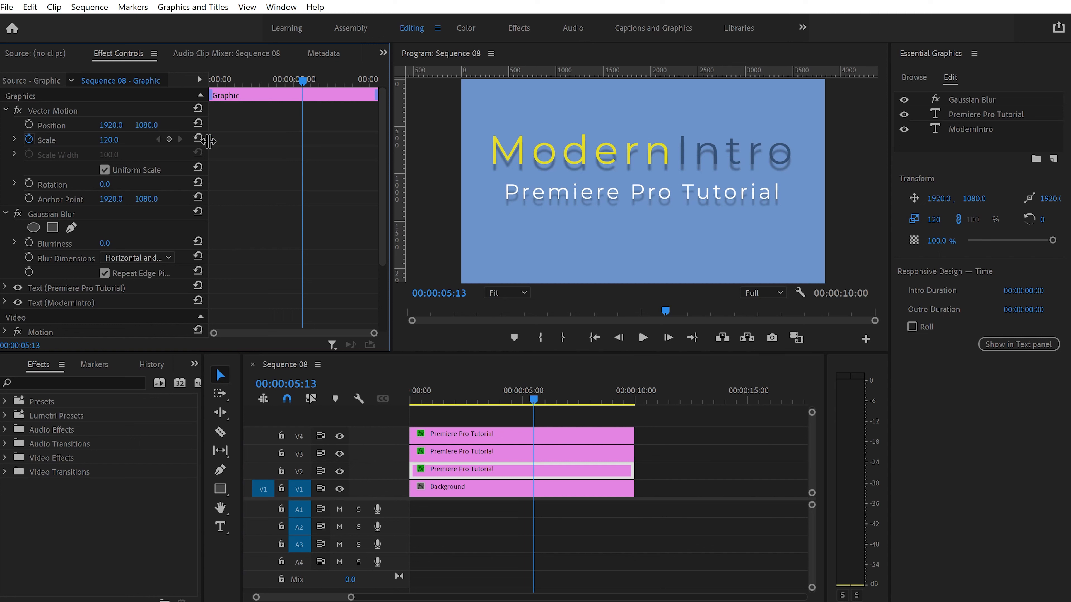
pyautogui.click(118, 138)
pyautogui.press('BackSpace')
pyautogui.write('600')
pyautogui.press('Return')
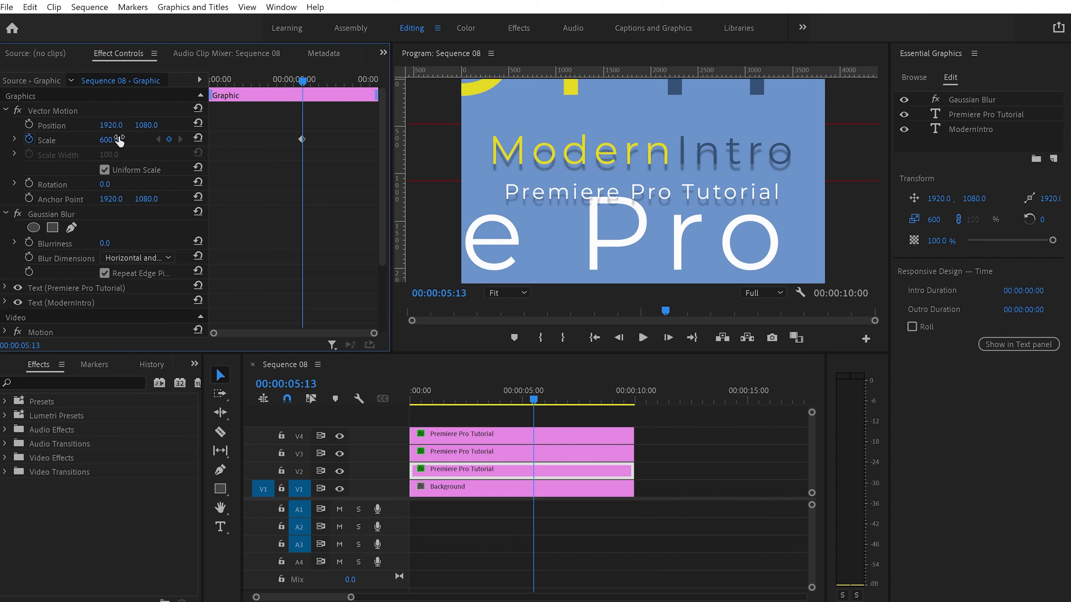
# Step: Animate the V2 clip's horizontal position from 2528 at its start to 1920 at its end, removing the extra middle keyframe
pyautogui.click(29, 124)
pyautogui.moveTo(304, 125); pyautogui.dragTo(376, 128)
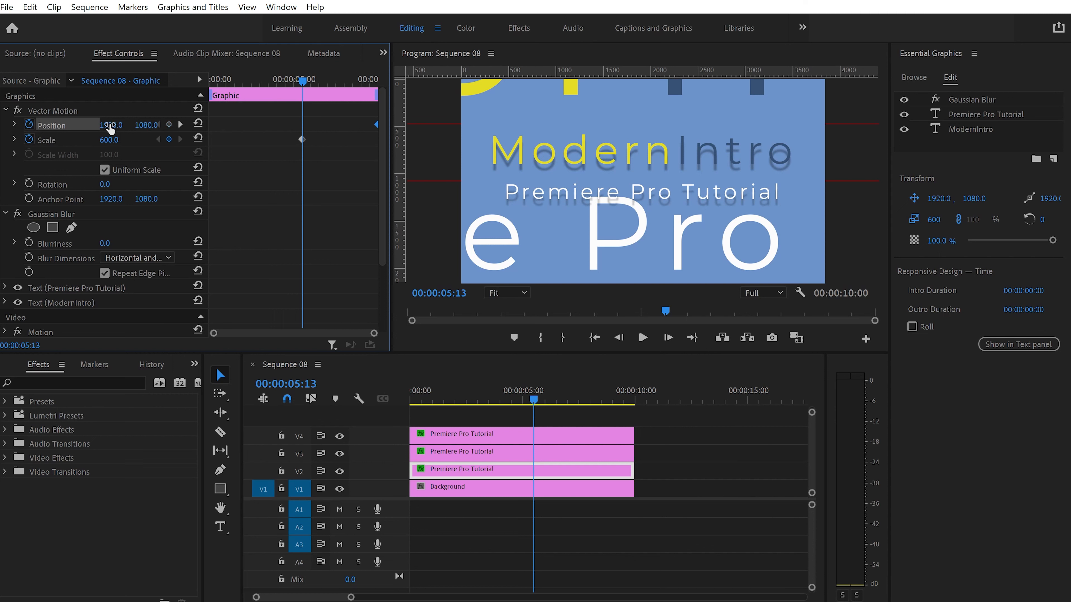
pyautogui.moveTo(111, 125); pyautogui.dragTo(316, 123)
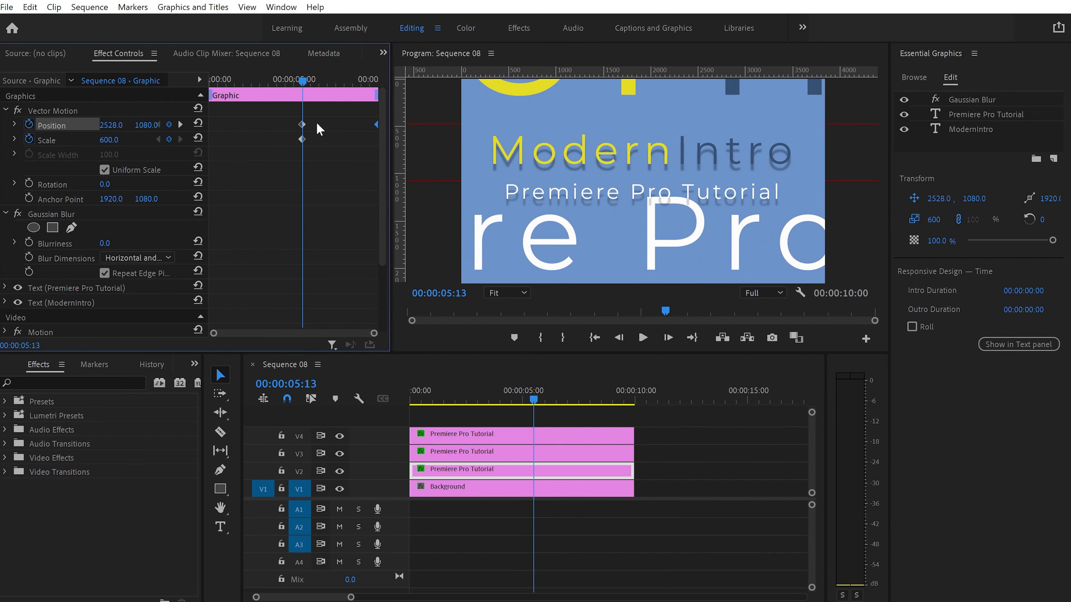
pyautogui.click(302, 125)
pyautogui.press('Delete')
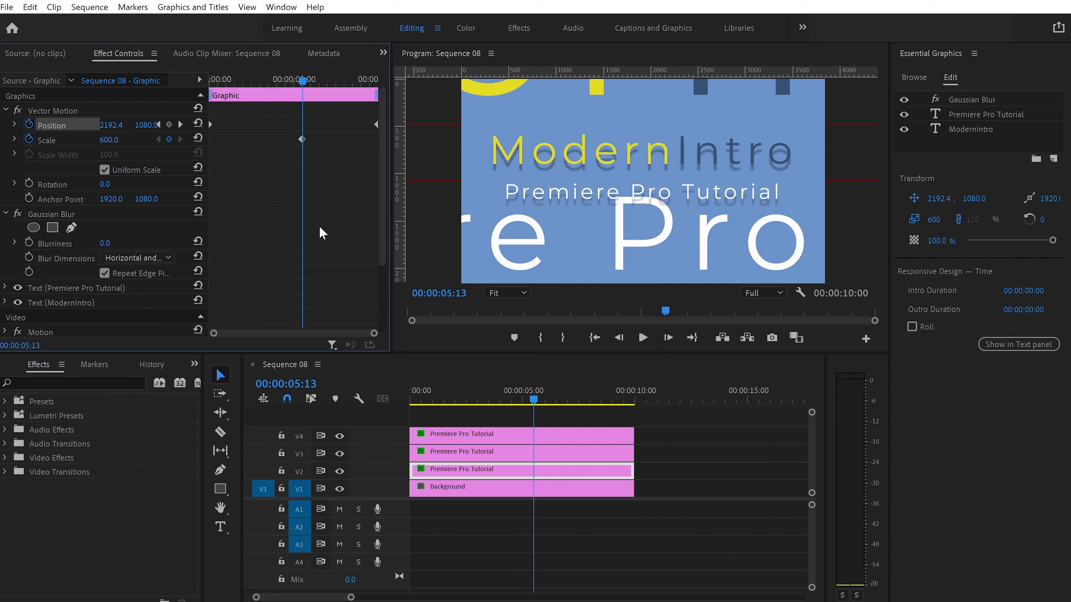
# Step: Set the V2 clip's Gaussian Blur blurriness to 250 and return to the start of the sequence
pyautogui.click(57, 215)
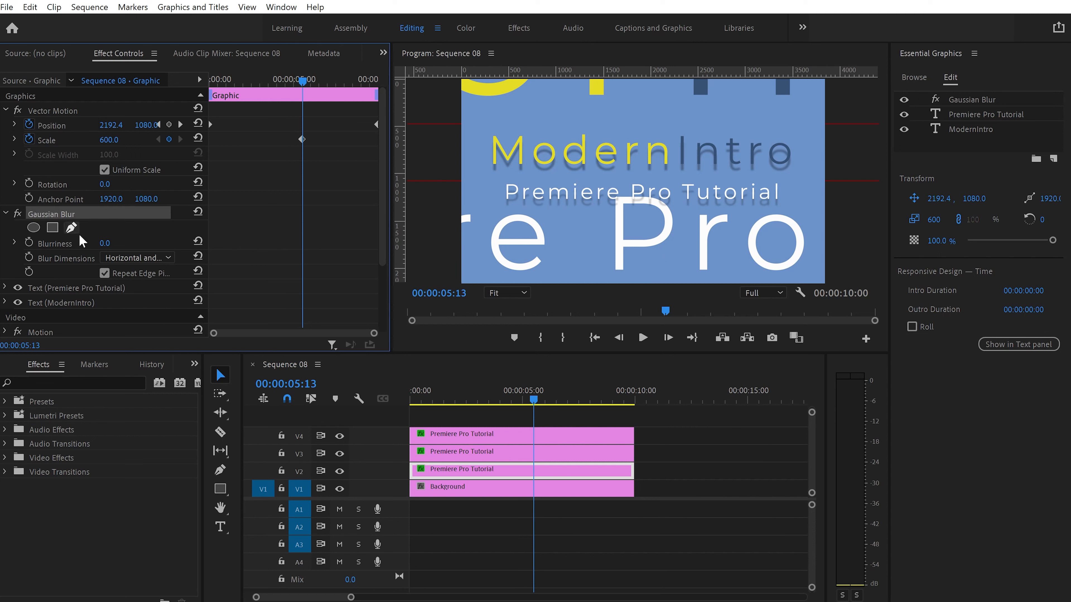
pyautogui.click(104, 244)
pyautogui.write('2')
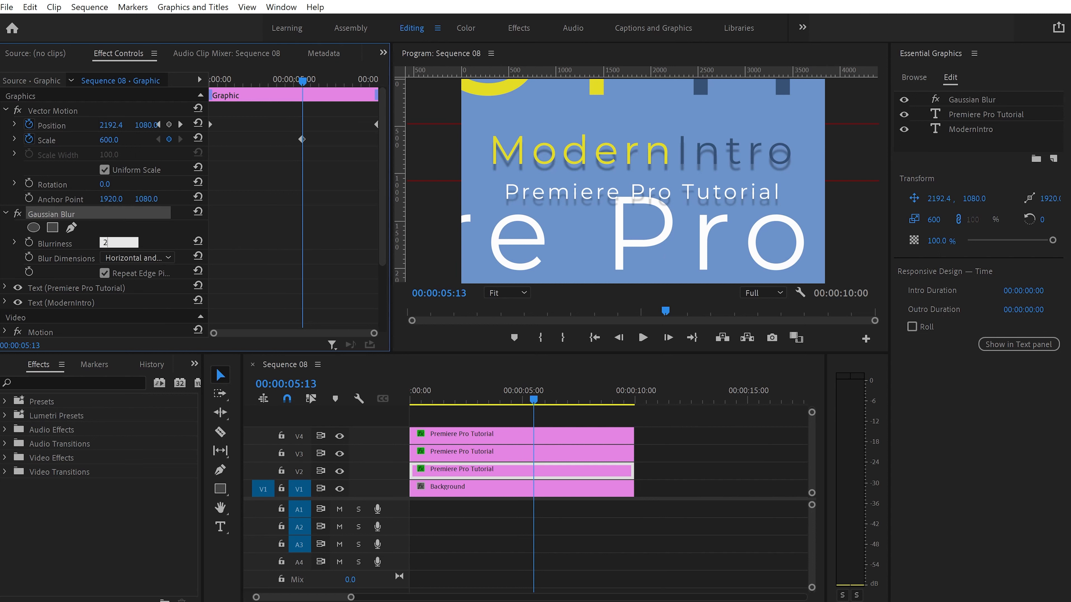
pyautogui.press('Return')
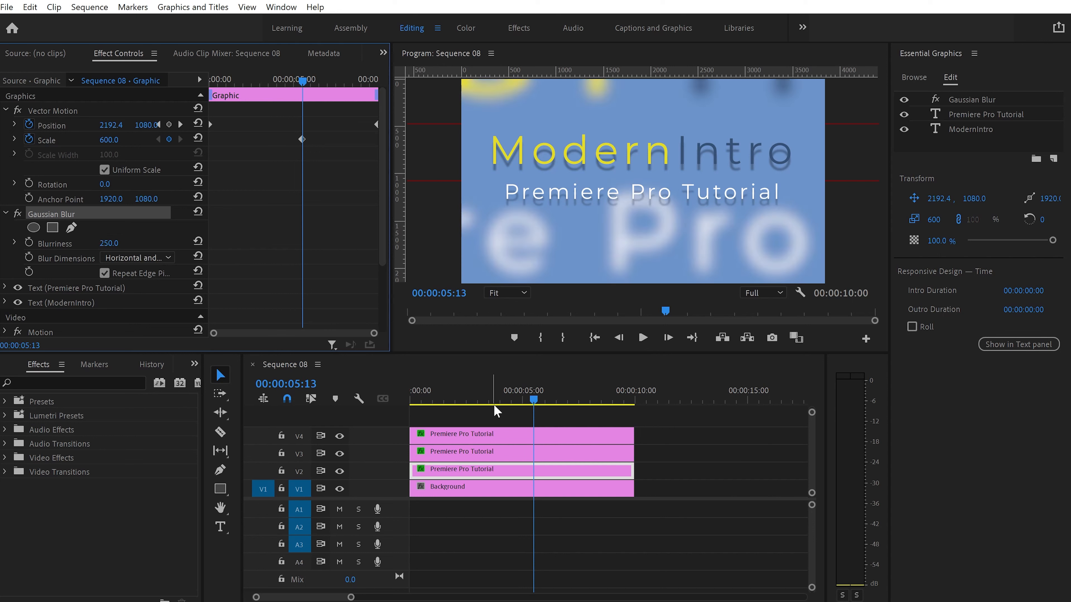
pyautogui.moveTo(533, 402); pyautogui.dragTo(370, 409)
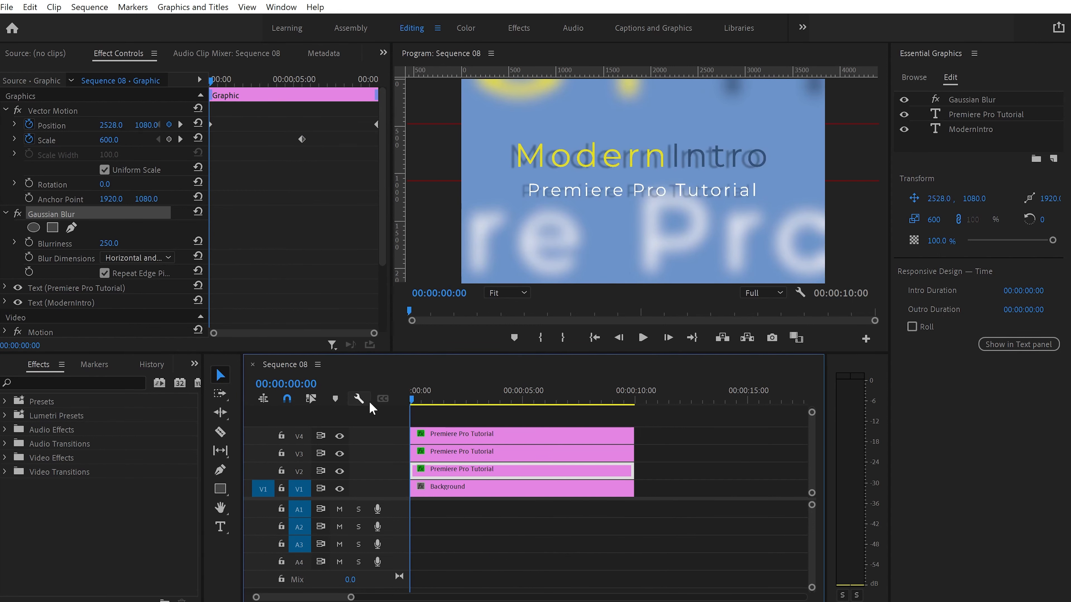